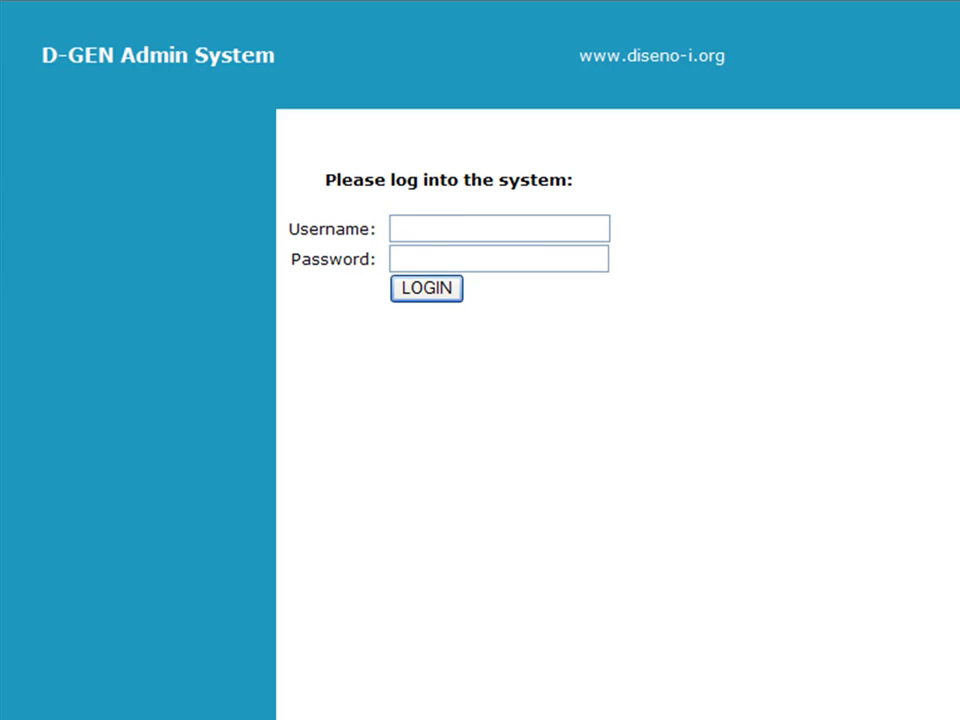
Step: Sign in to D-GEN Admin System with the administrator username and password
type("admin")
key("Tab")
type("••••••")
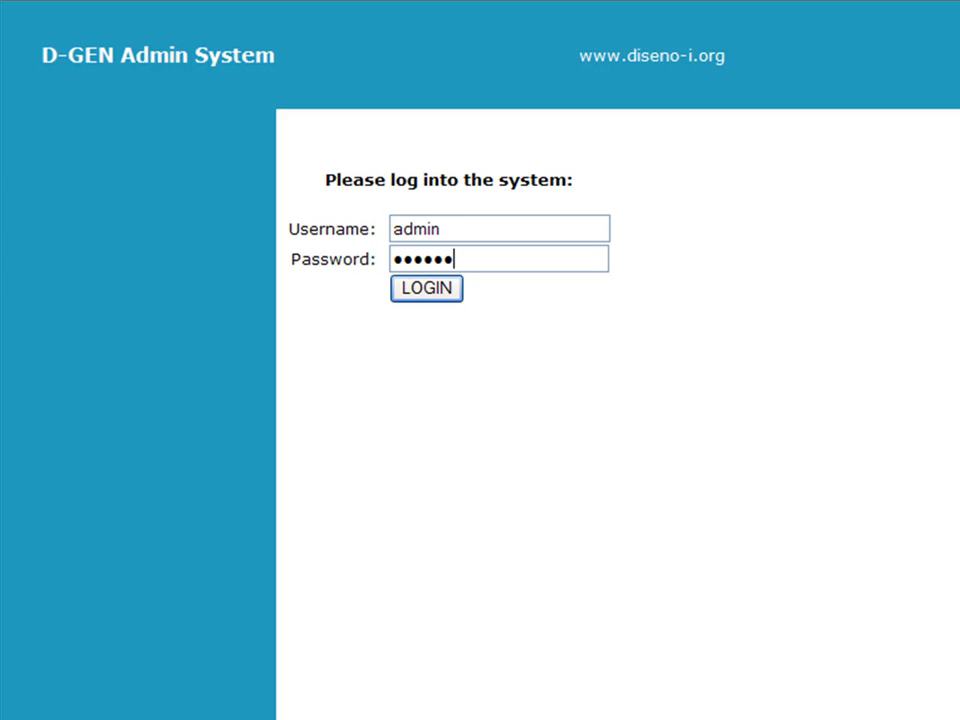
left_click(427, 290)
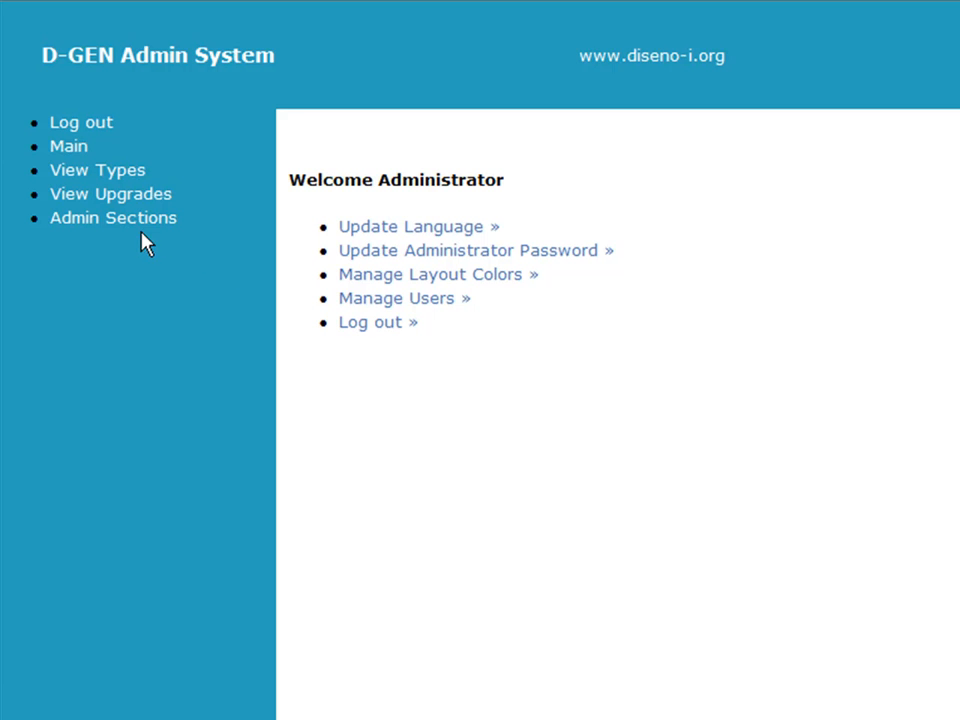
Step: Bring up a blank new-section form from Admin Sections, ready to enter the ID
left_click(143, 226)
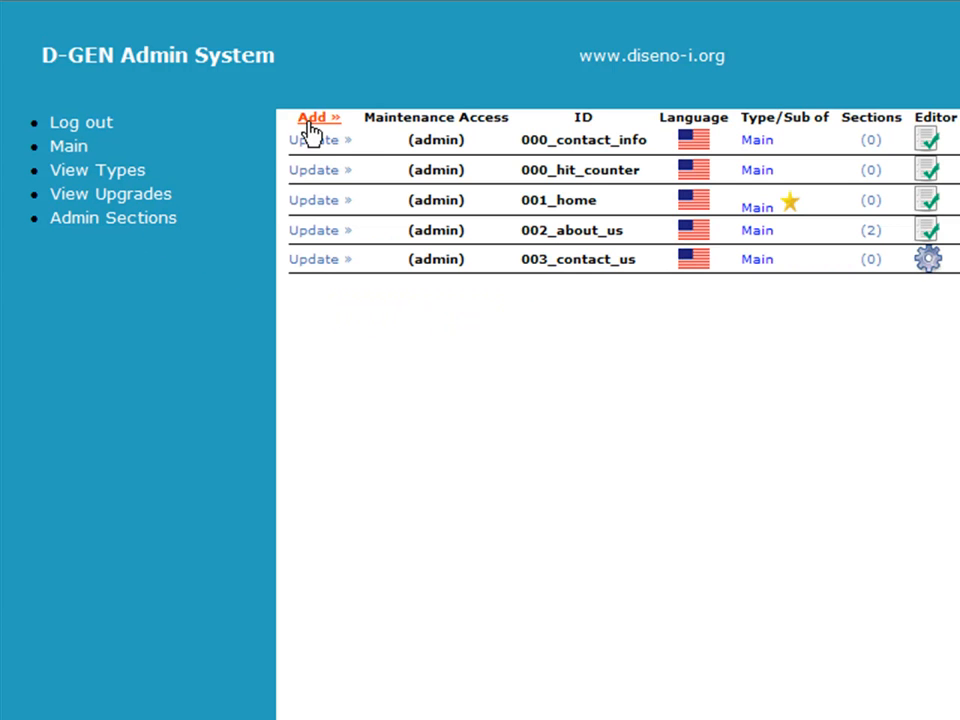
left_click(312, 122)
left_click(516, 129)
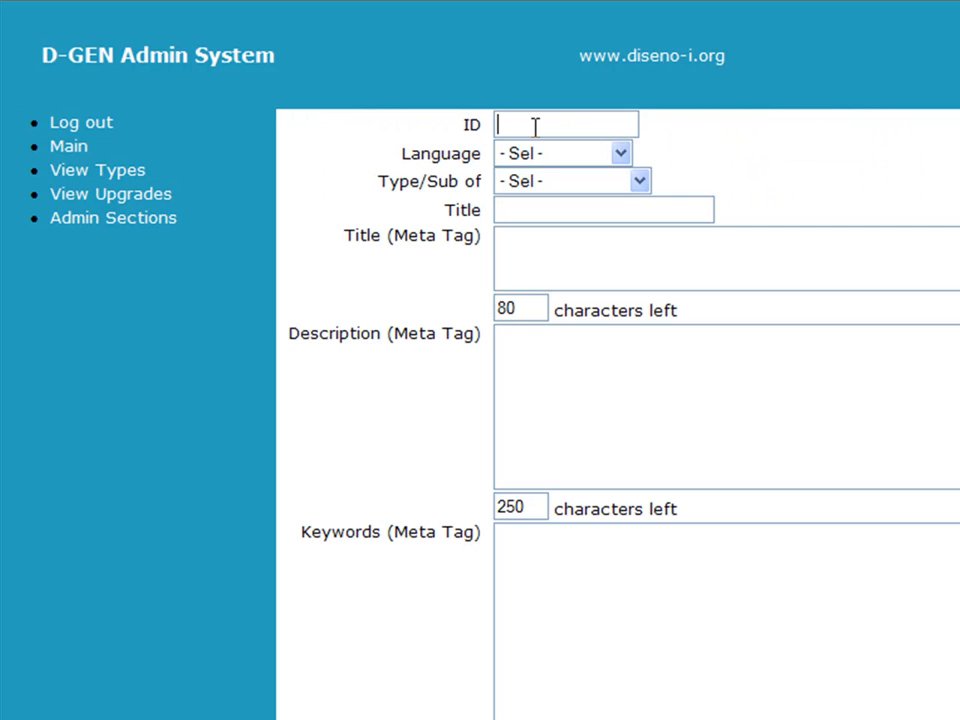
Step: Enter section ID 004_registration, language English, type Main and title Registration
type("004_registration")
key("Tab")
key("Down")
key("Tab")
key("Down")
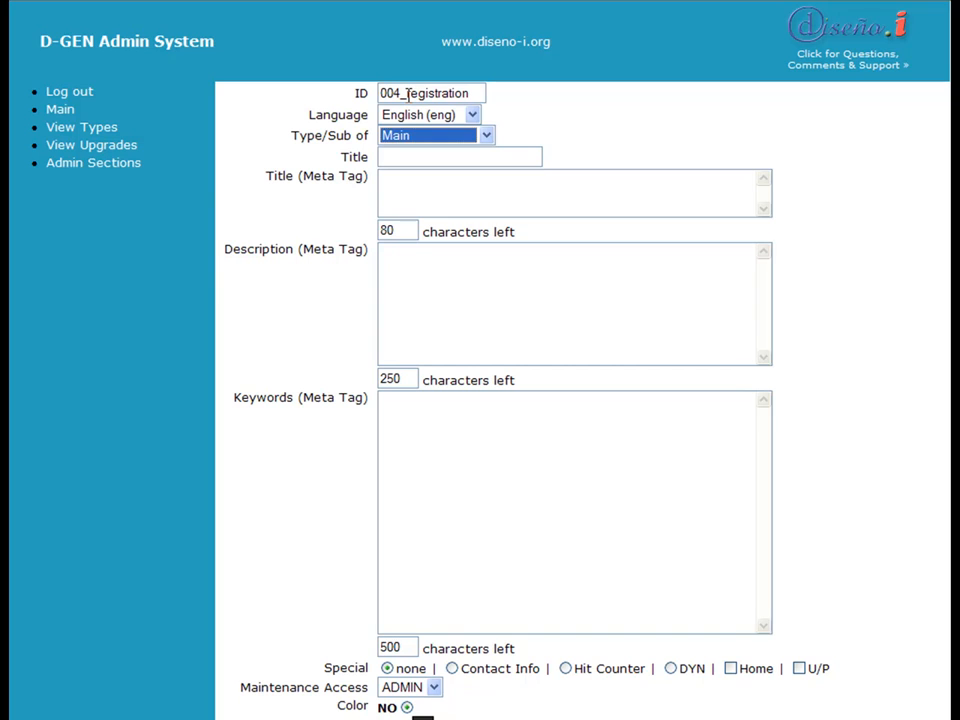
key("Tab")
type("Registration")
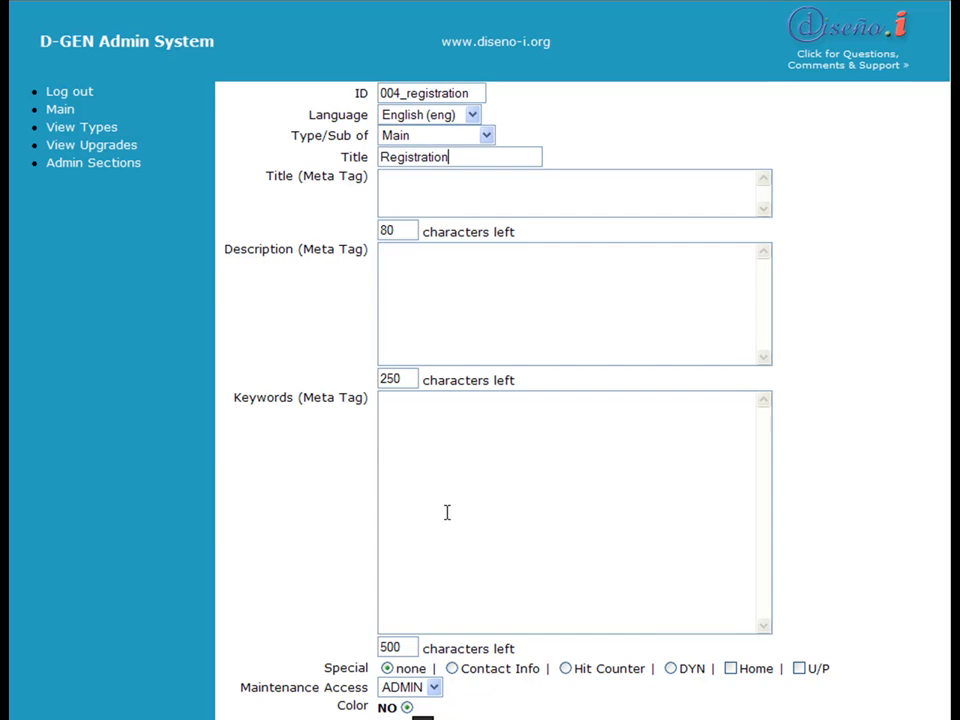
Step: Mark the section as DYN, publish it and return to the sections table
scroll(497, 564, "down", 2)
scroll(545, 576, "down", 1)
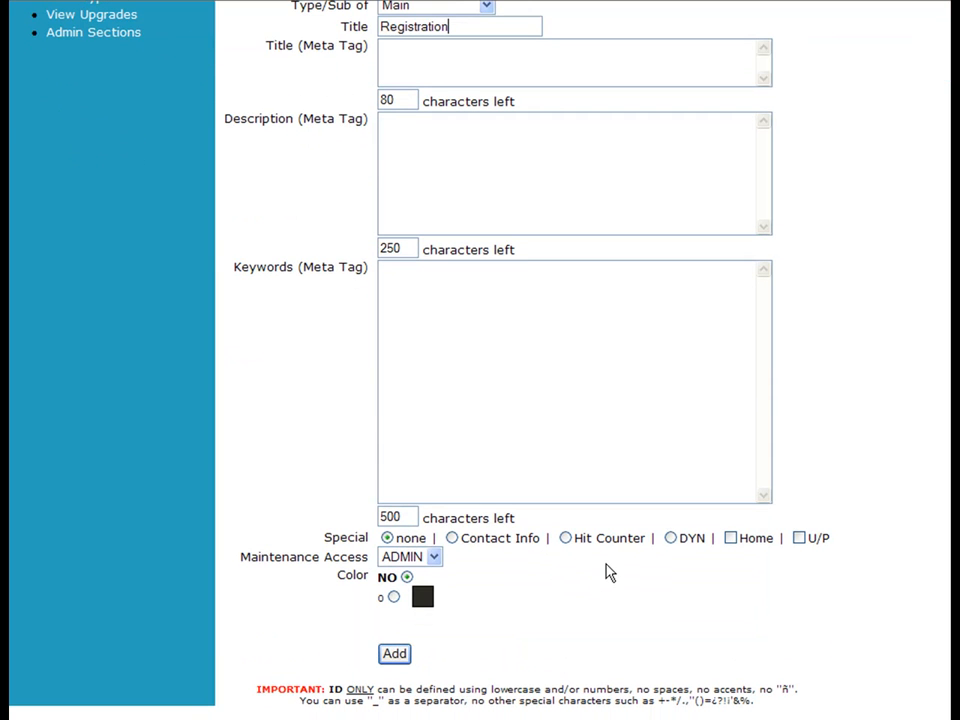
left_click(671, 539)
left_click(400, 655)
left_click(275, 140)
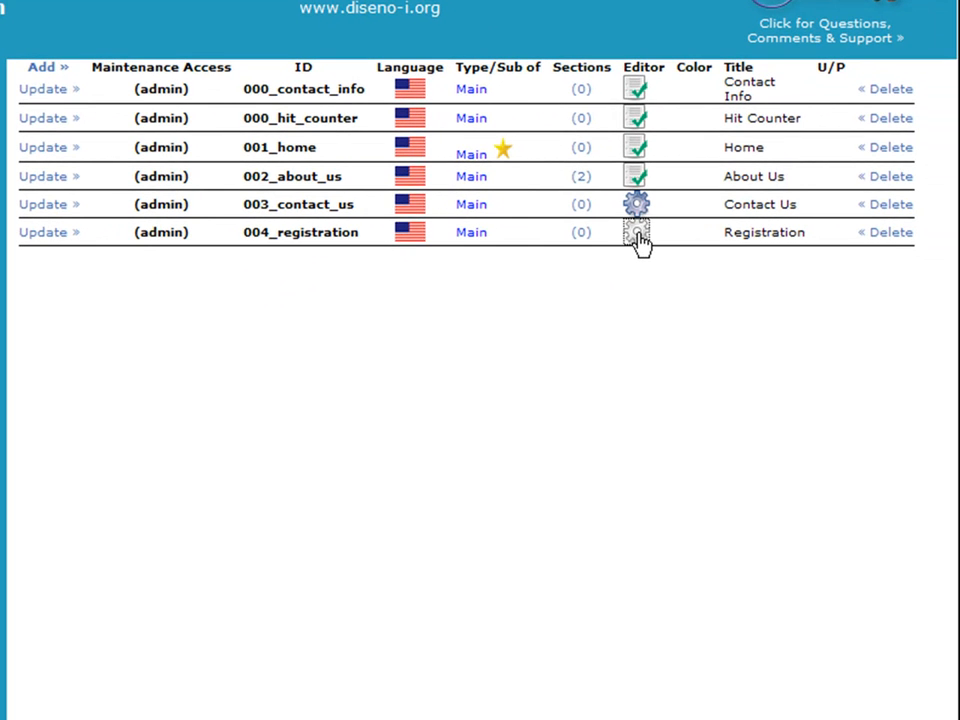
Step: Assign dynamic system 30.0 Directory with Multiple Functions to section 004_registration
left_click(638, 236)
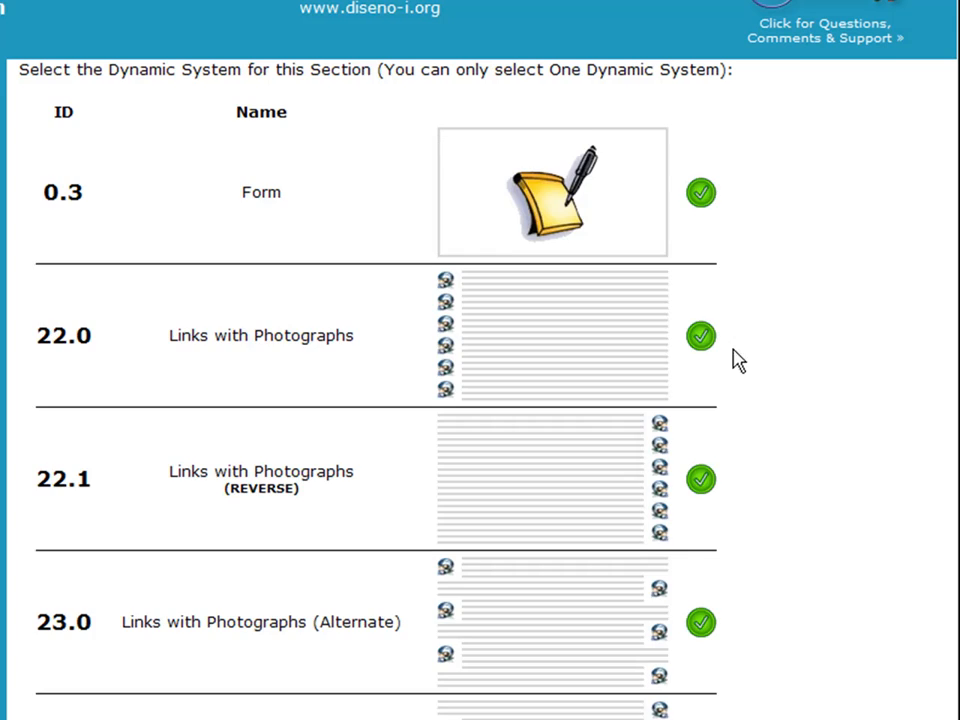
scroll(737, 360, "down", 12)
scroll(763, 476, "down", 3)
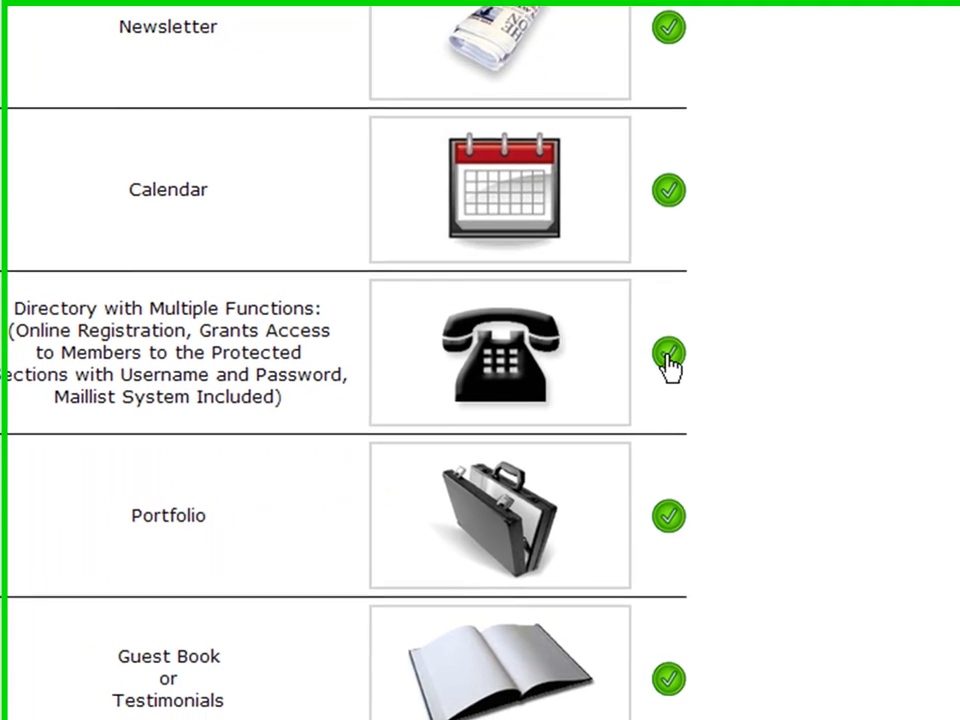
left_click(701, 410)
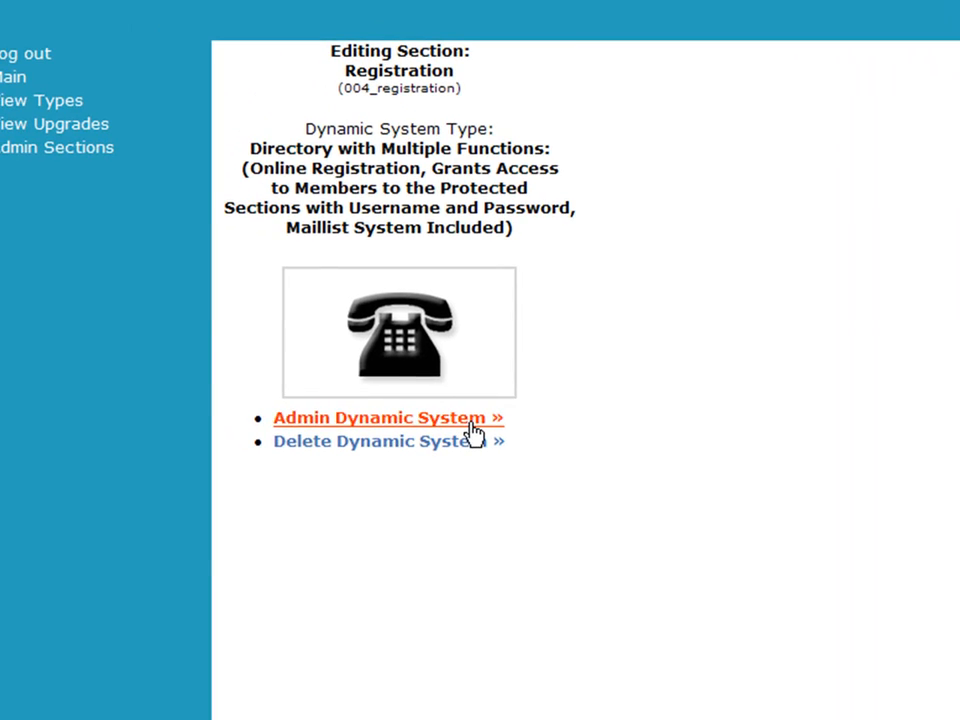
Step: Add the GENERAL group, with matching English and Spanish names, in the Groups Database
left_click(471, 424)
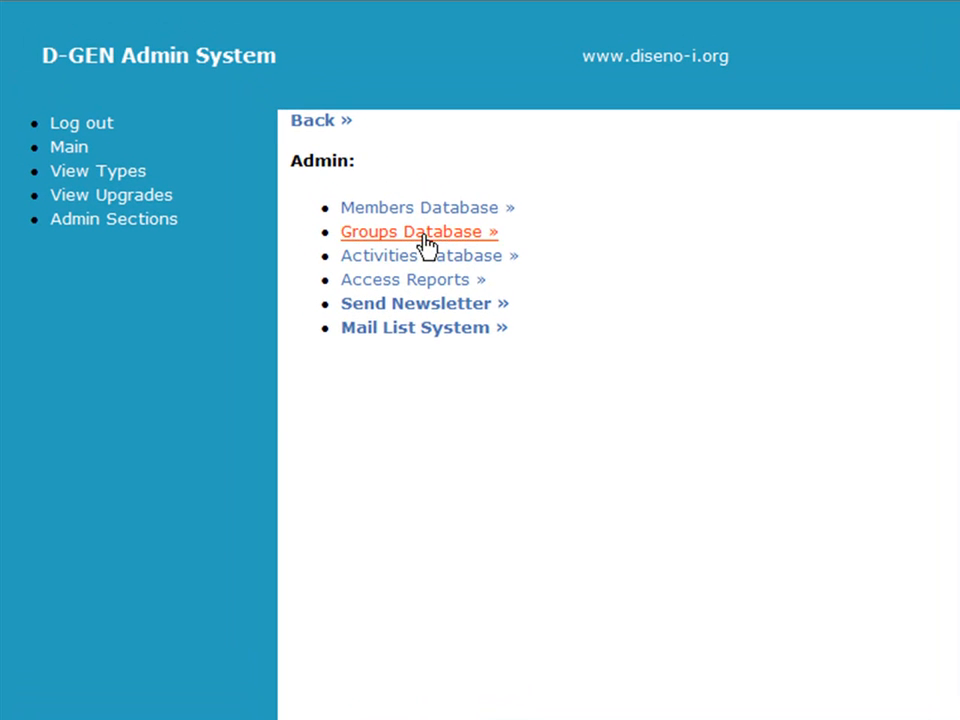
left_click(426, 238)
left_click(423, 215)
type("GE")
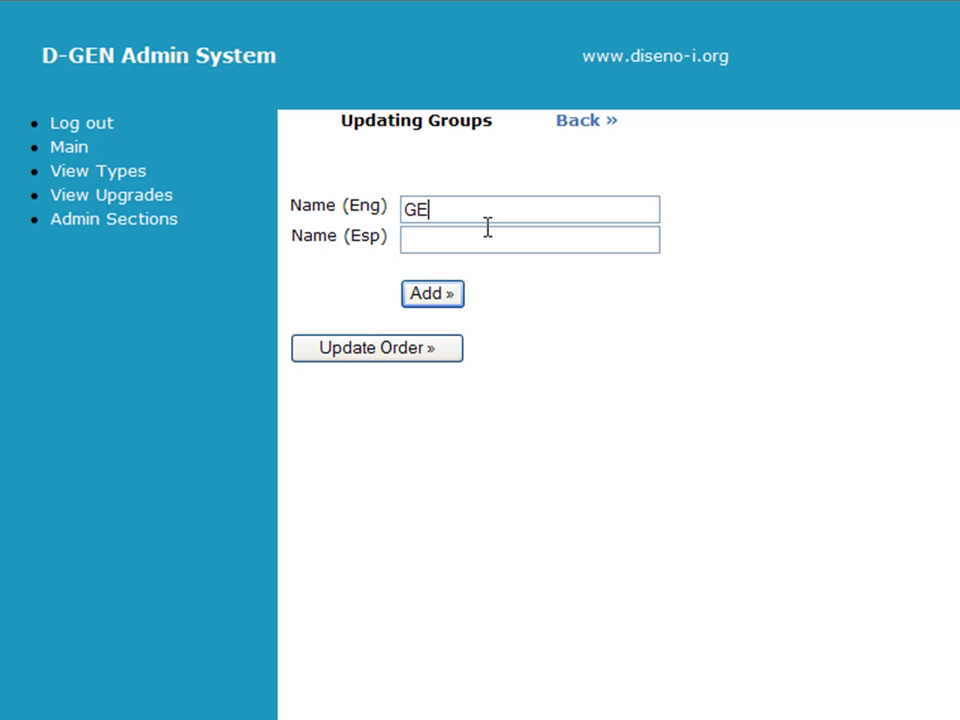
type("NERAL")
key("Tab")
type("GENERAL")
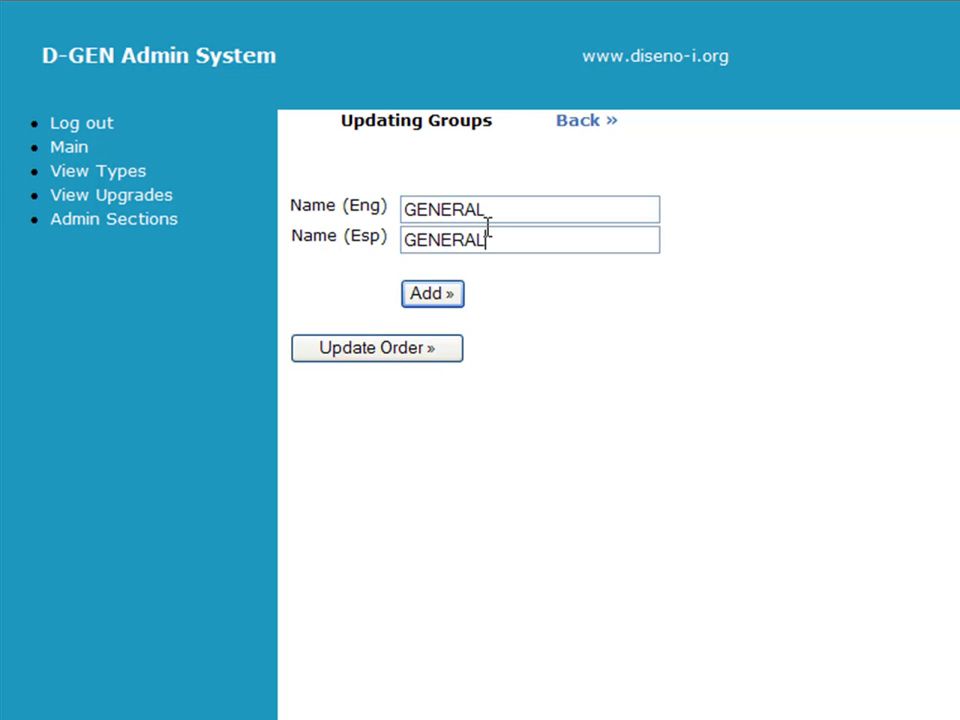
left_click(432, 294)
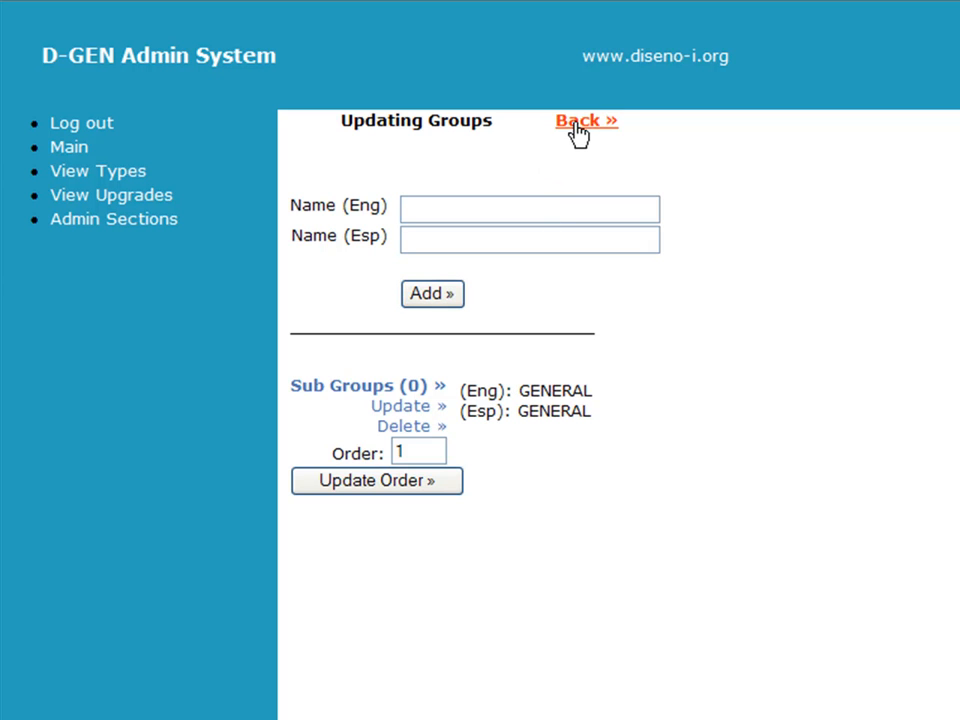
left_click(578, 133)
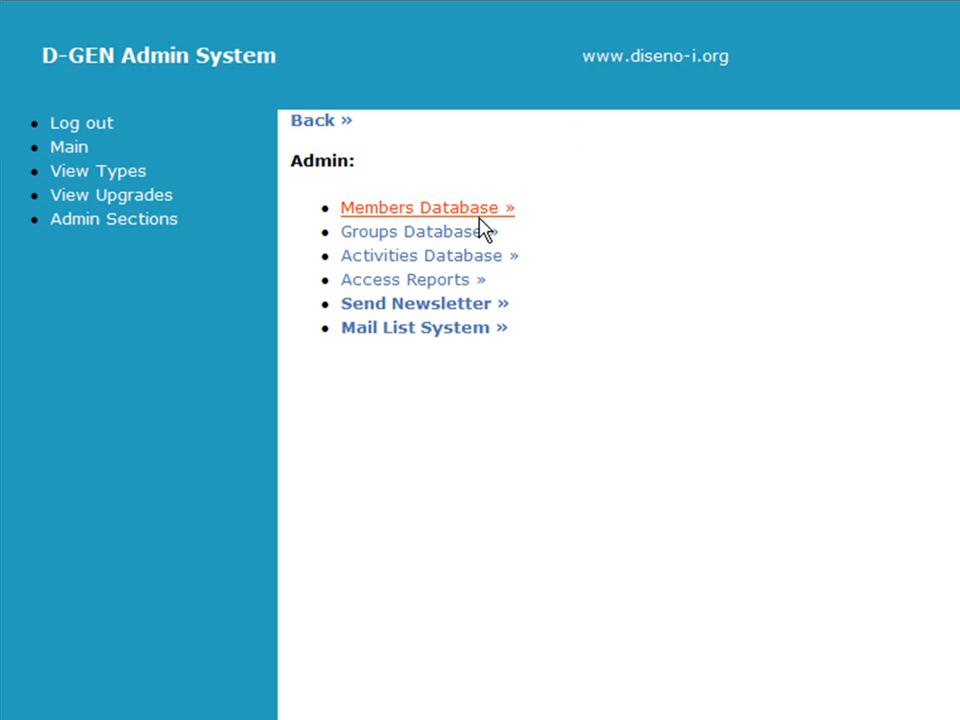
Step: Open the Activities Database and highlight the existing NO and TEST entries
left_click(398, 258)
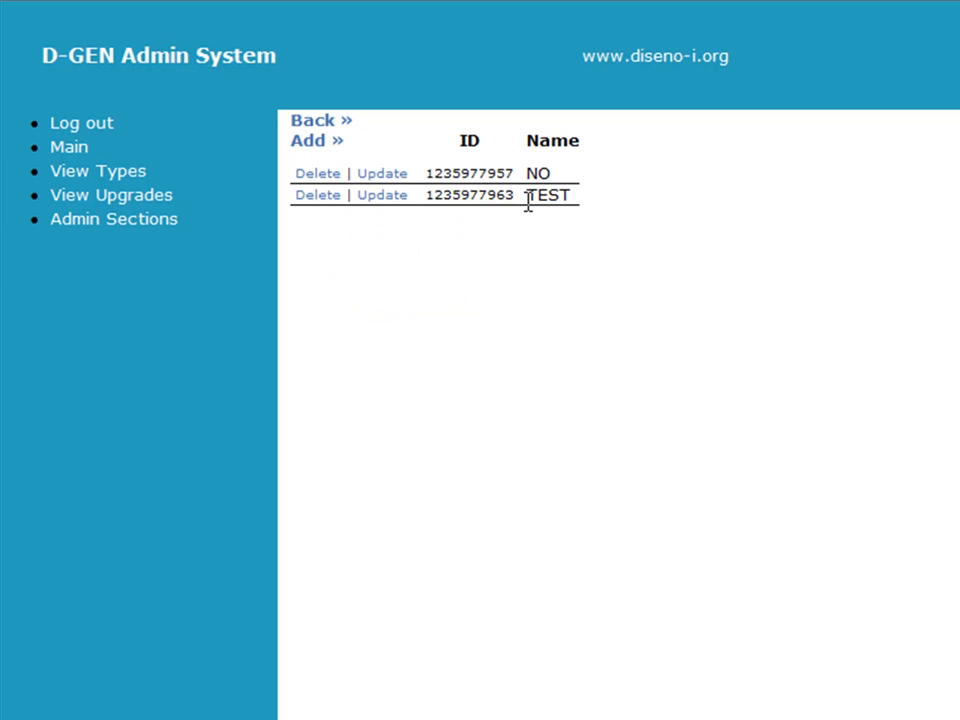
left_click_drag(543, 176, 549, 174)
double_click(540, 175)
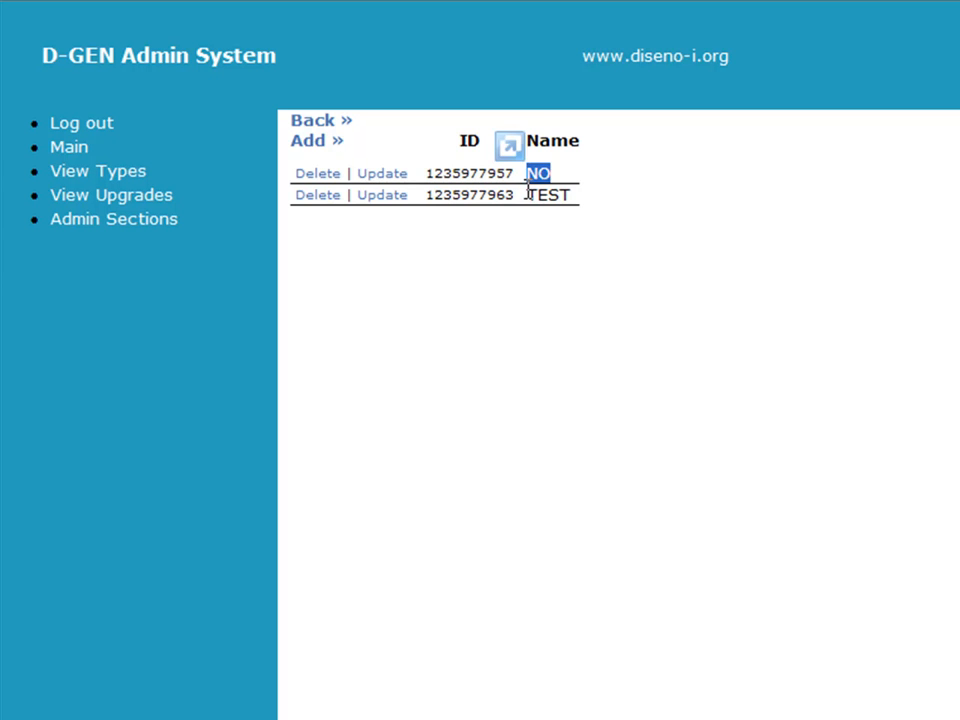
left_click_drag(528, 194, 568, 194)
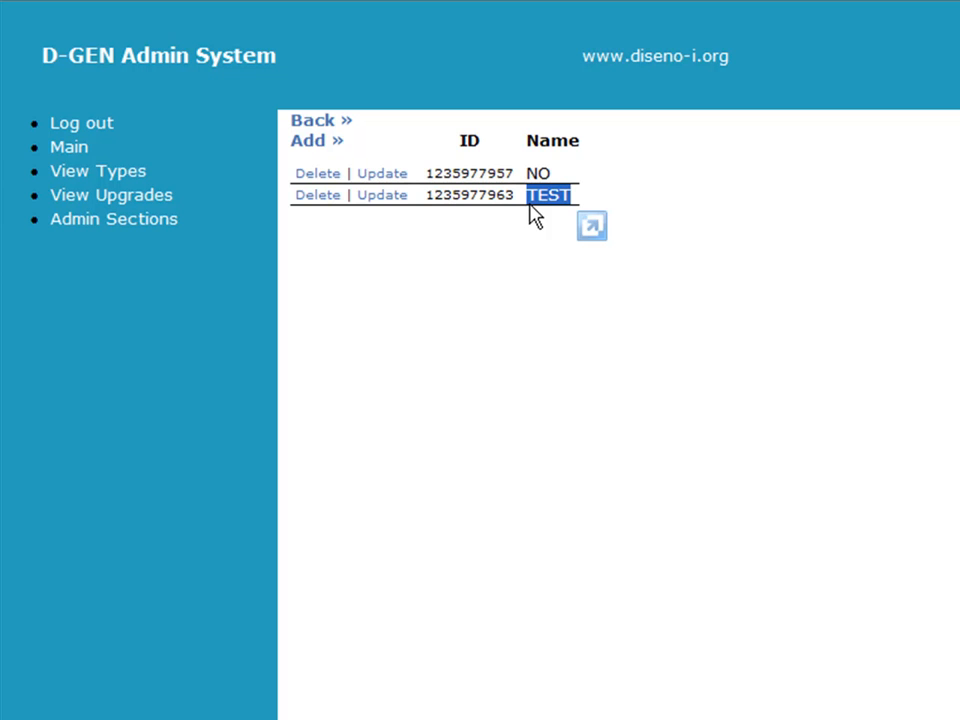
left_click(490, 213)
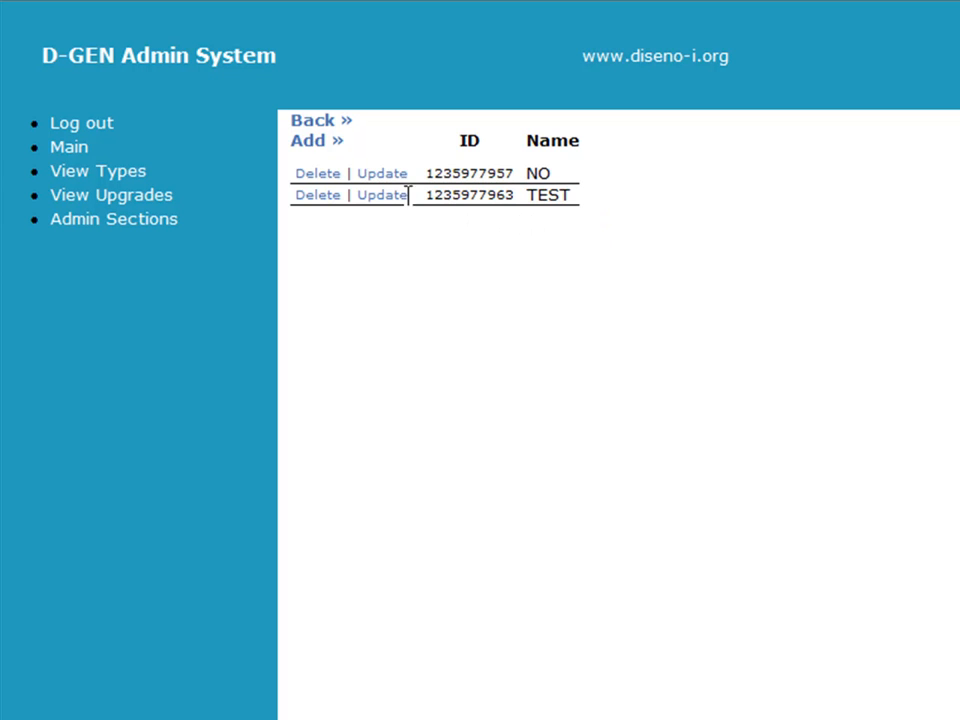
Step: Add a new activity named Board Member
left_click(334, 150)
left_click(406, 146)
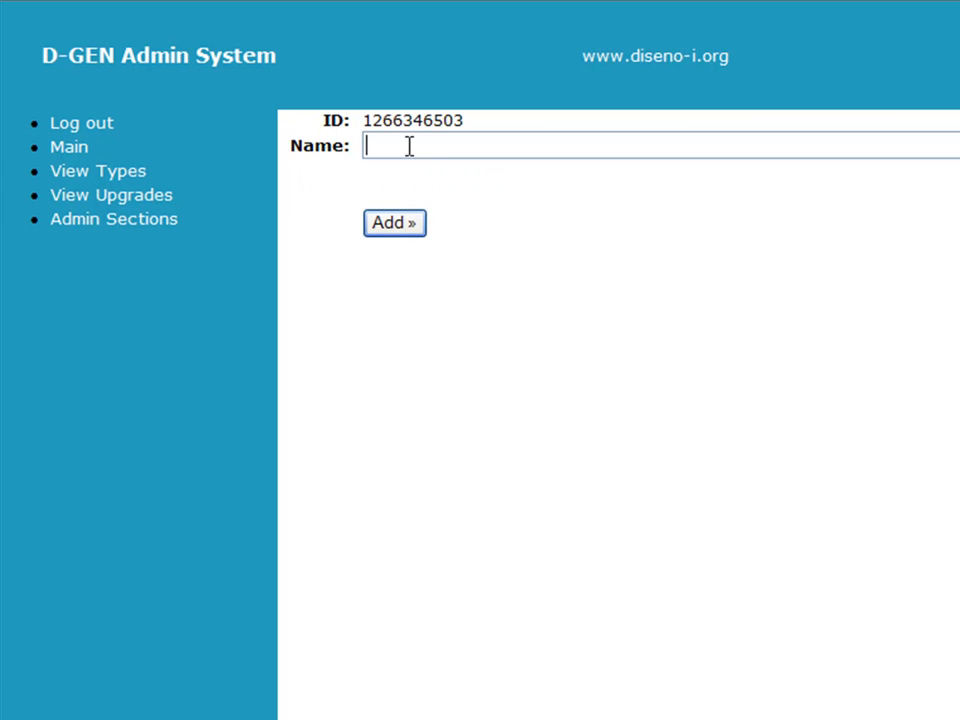
type("Board Member")
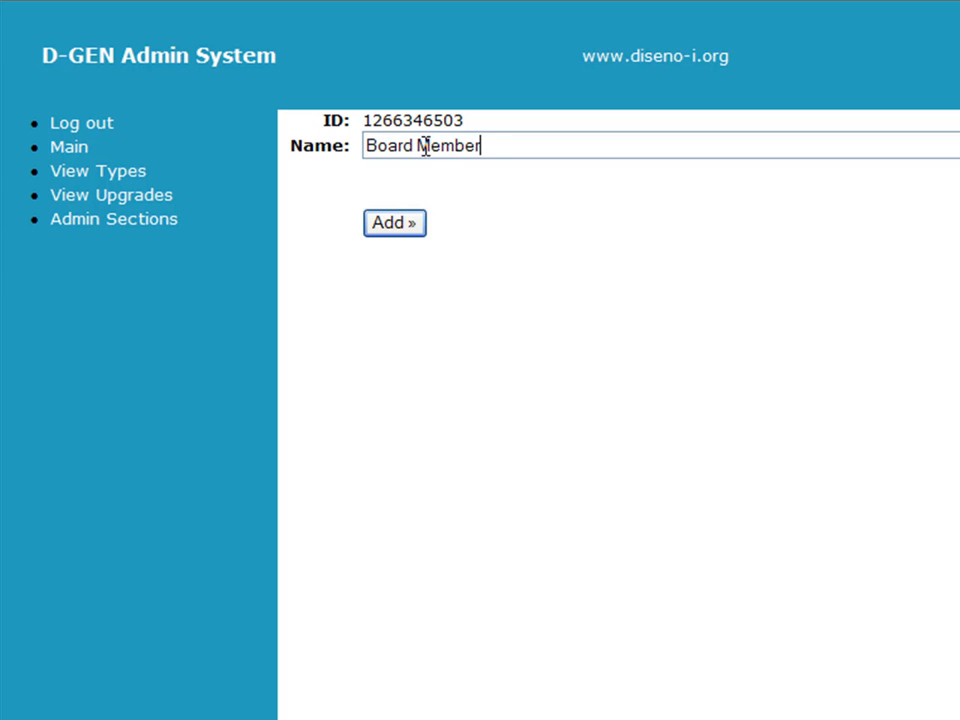
left_click(388, 230)
left_click(351, 192)
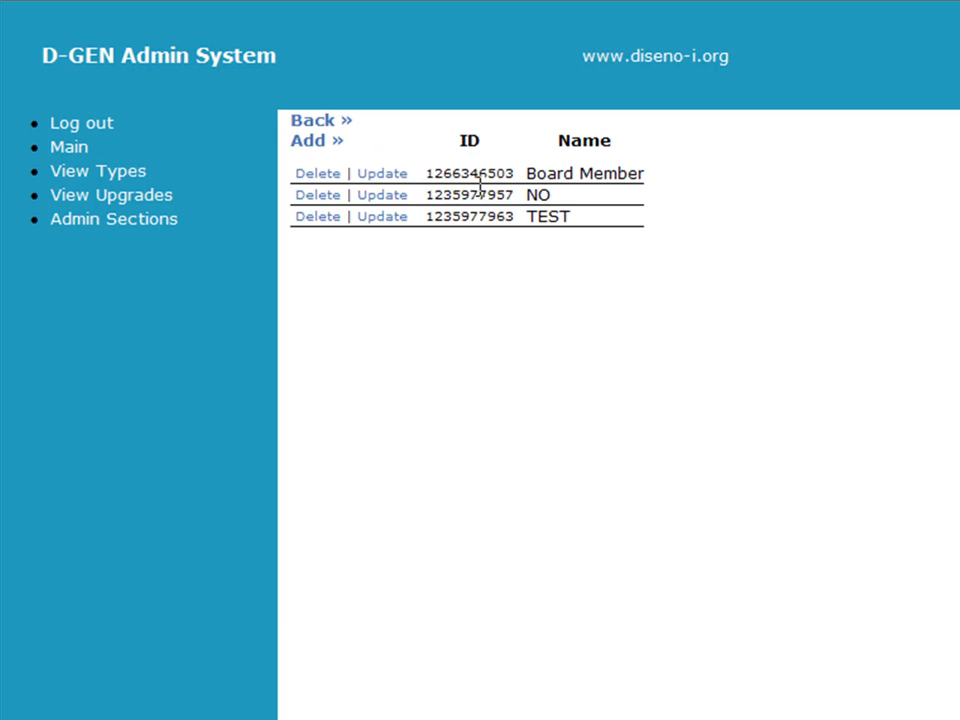
Step: Add a new activity named Donors
left_click(325, 150)
left_click(384, 145)
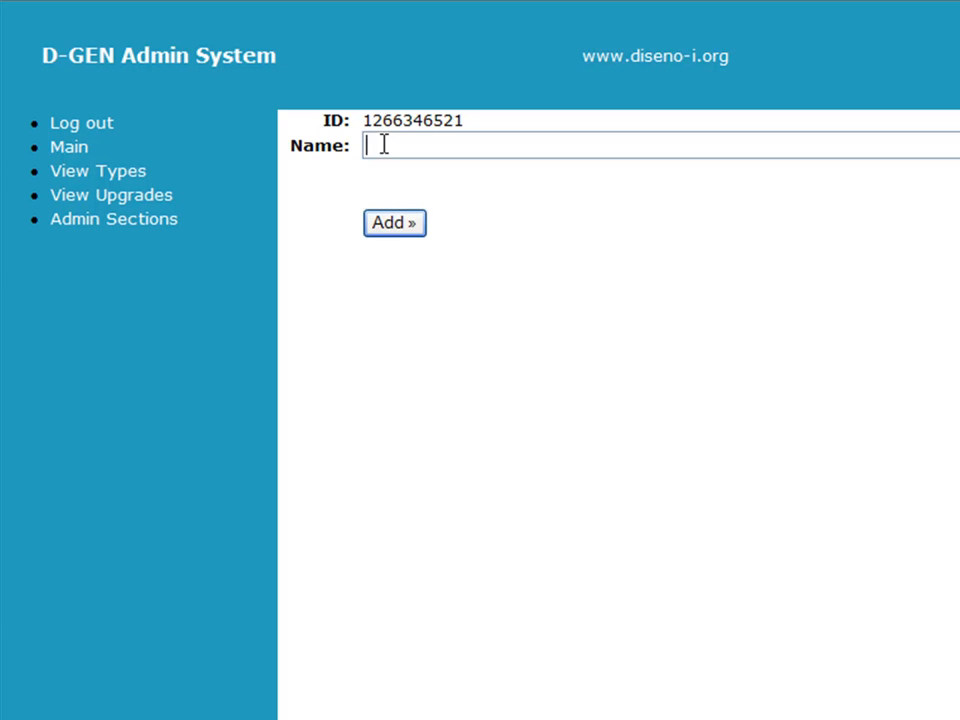
type("Donors")
left_click(398, 224)
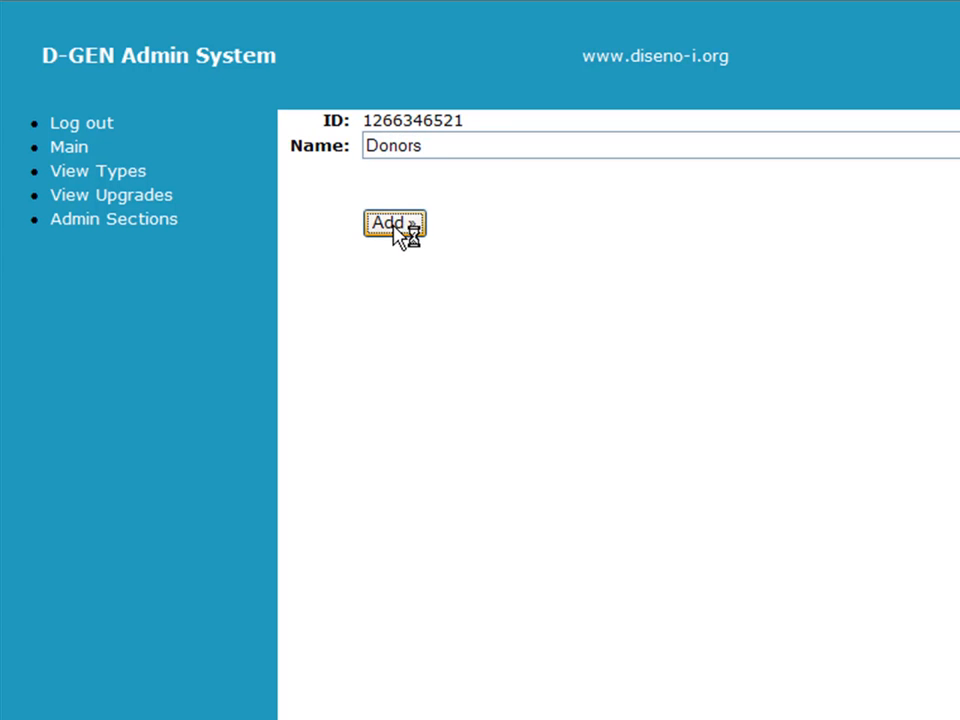
left_click(347, 184)
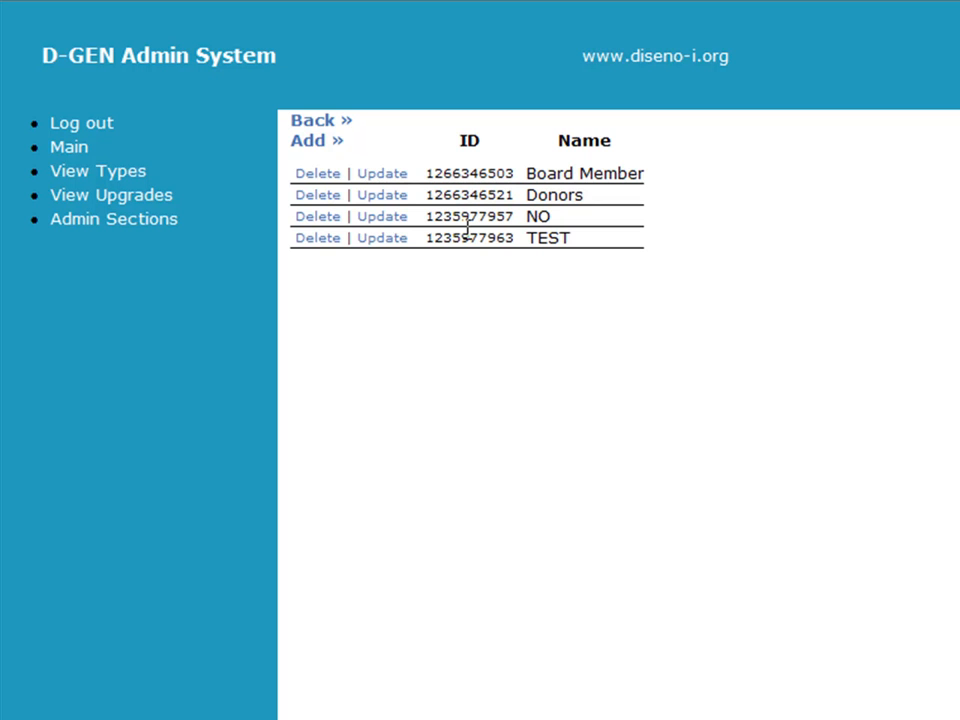
Step: Go back to the member directory and open a blank New Member form
left_click(343, 128)
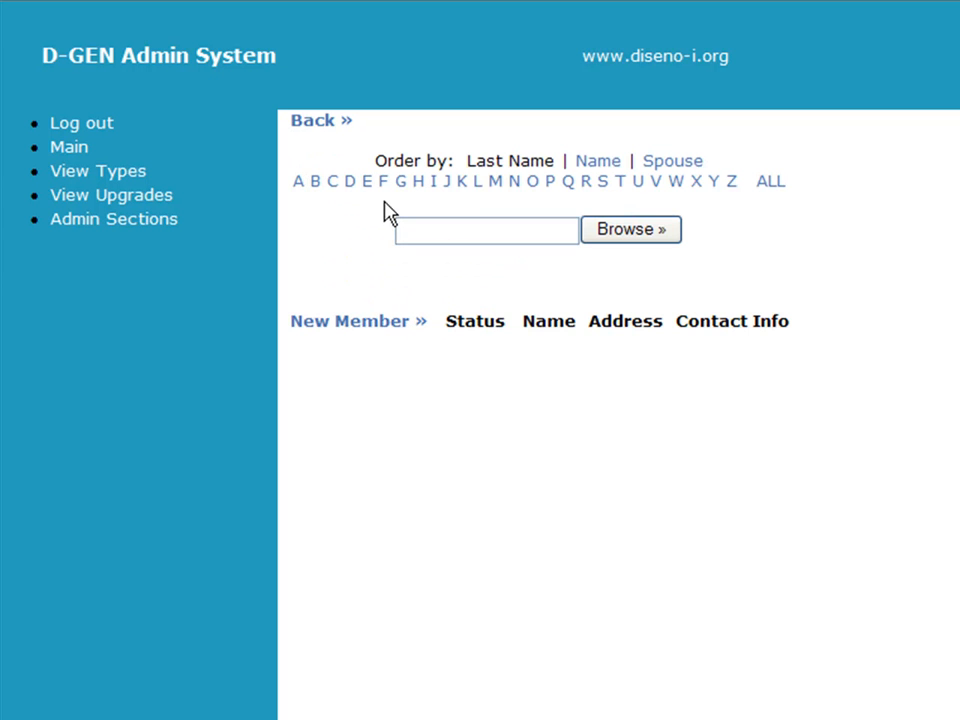
left_click_drag(468, 160, 531, 152)
left_click(532, 157)
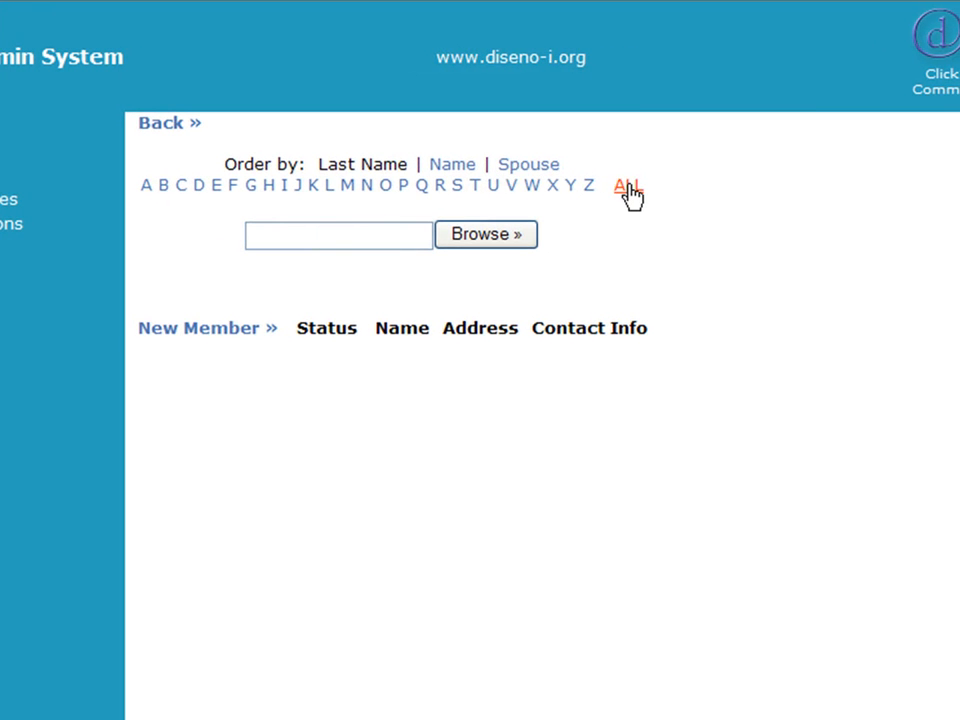
left_click(243, 330)
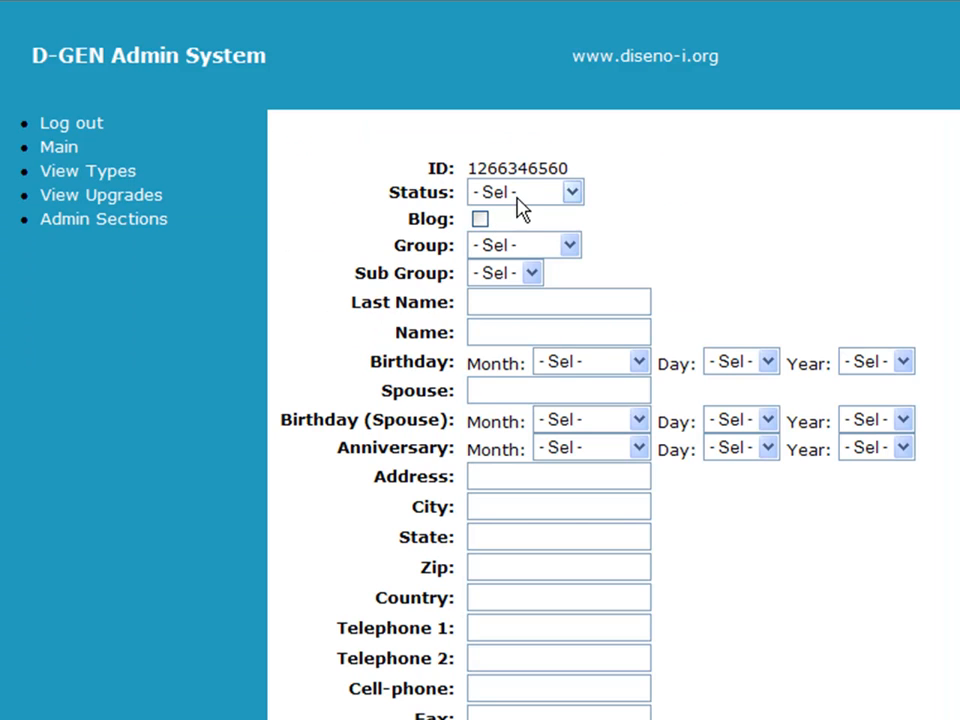
Step: Set Status to Telephone and Group to GENERAL, leaving Blog turned off
left_click(520, 195)
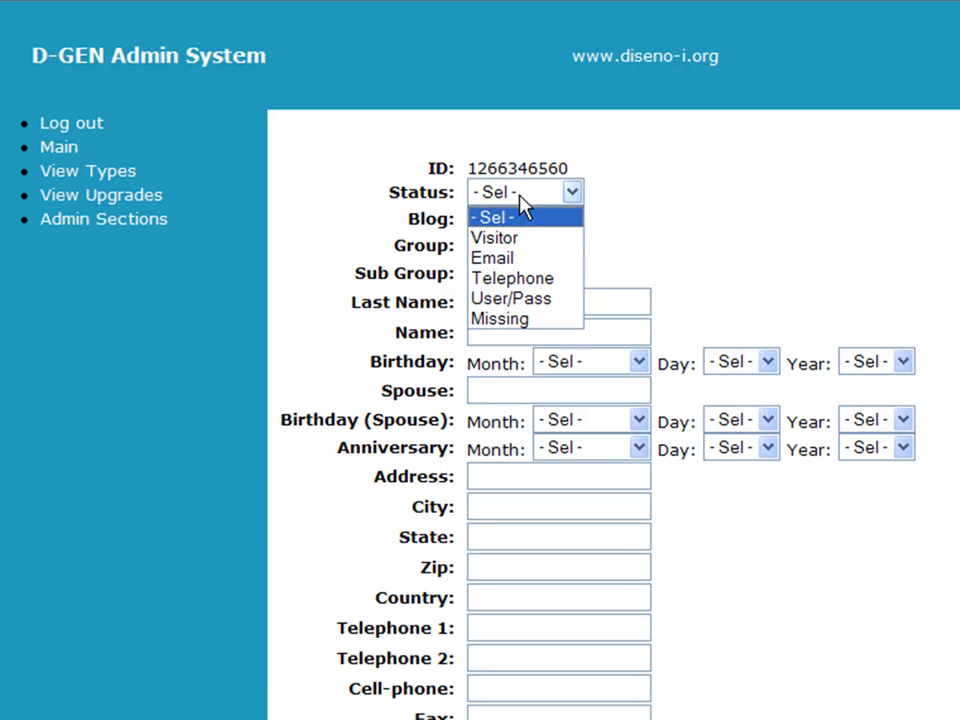
left_click(503, 284)
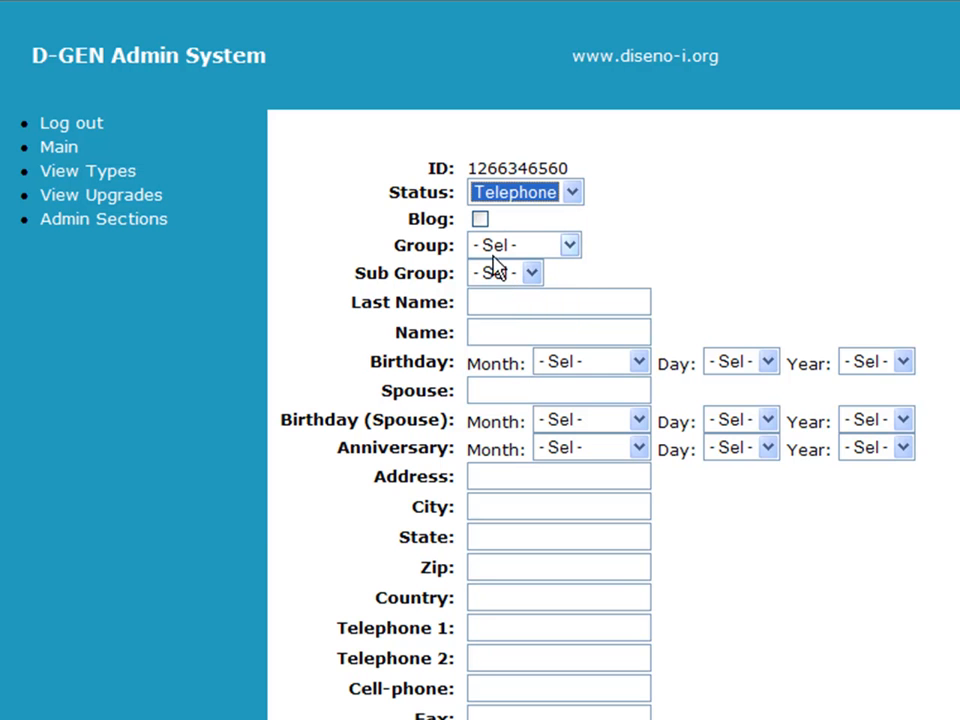
left_click(479, 220)
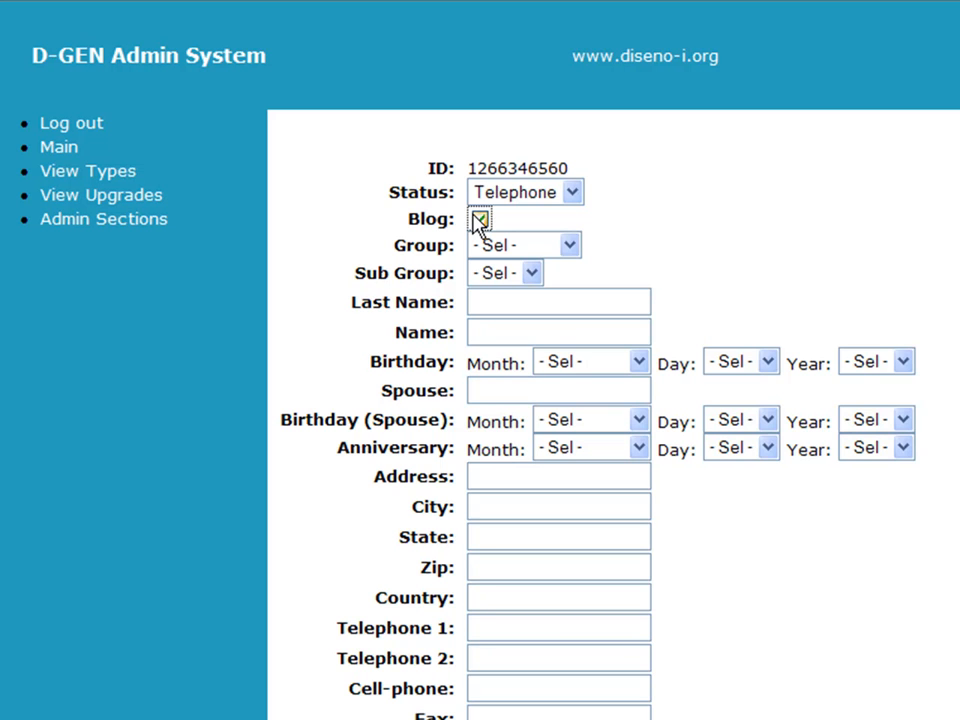
left_click(478, 220)
left_click(479, 254)
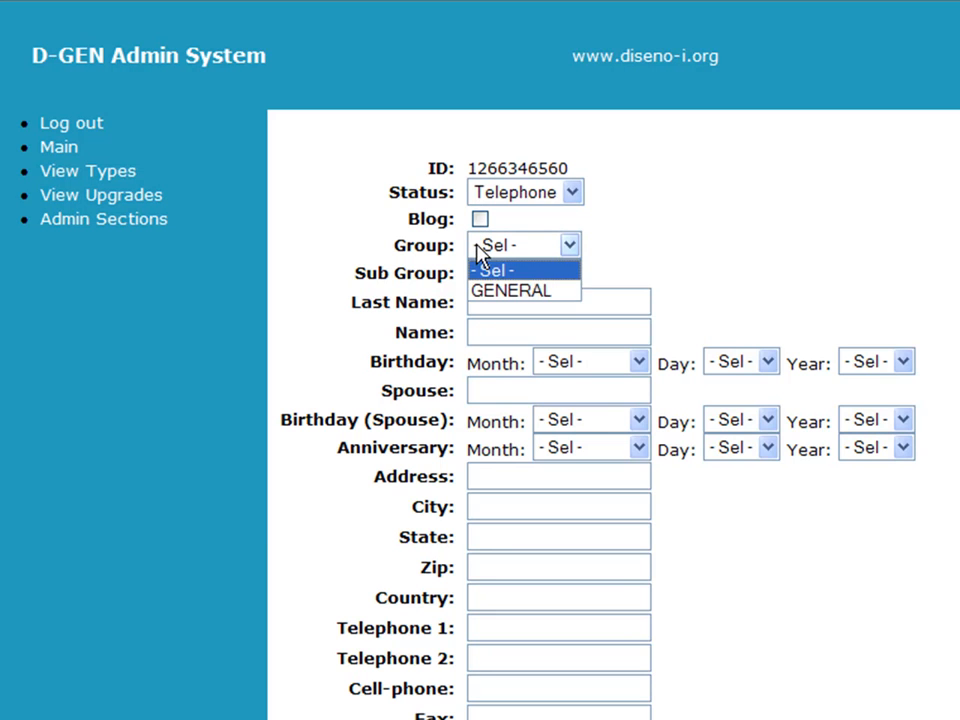
left_click(479, 292)
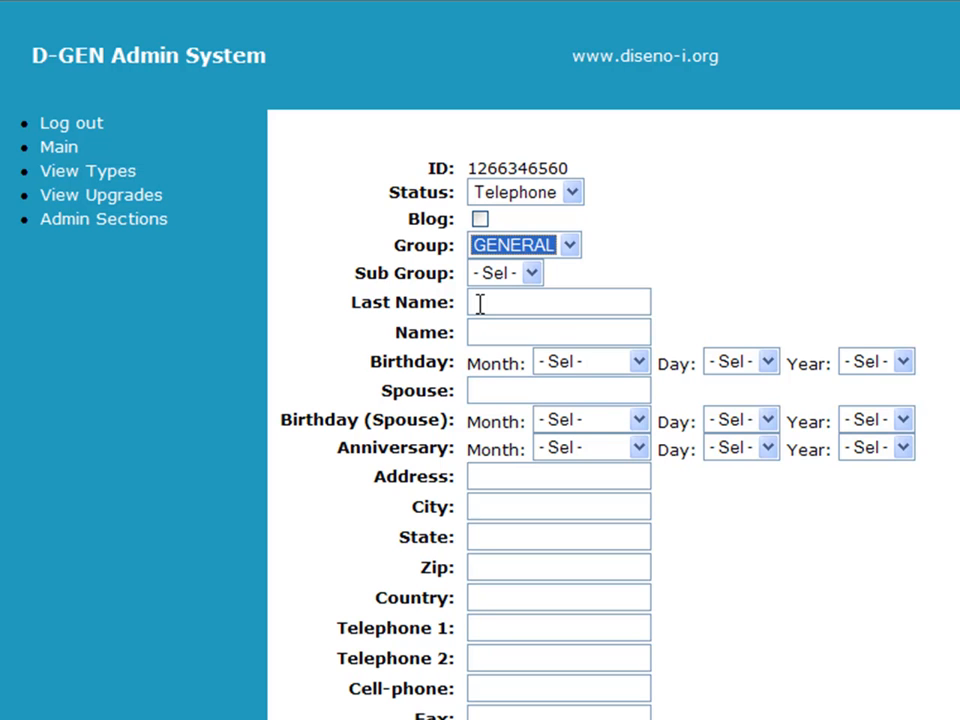
Step: Enter the member's last name
left_click(479, 304)
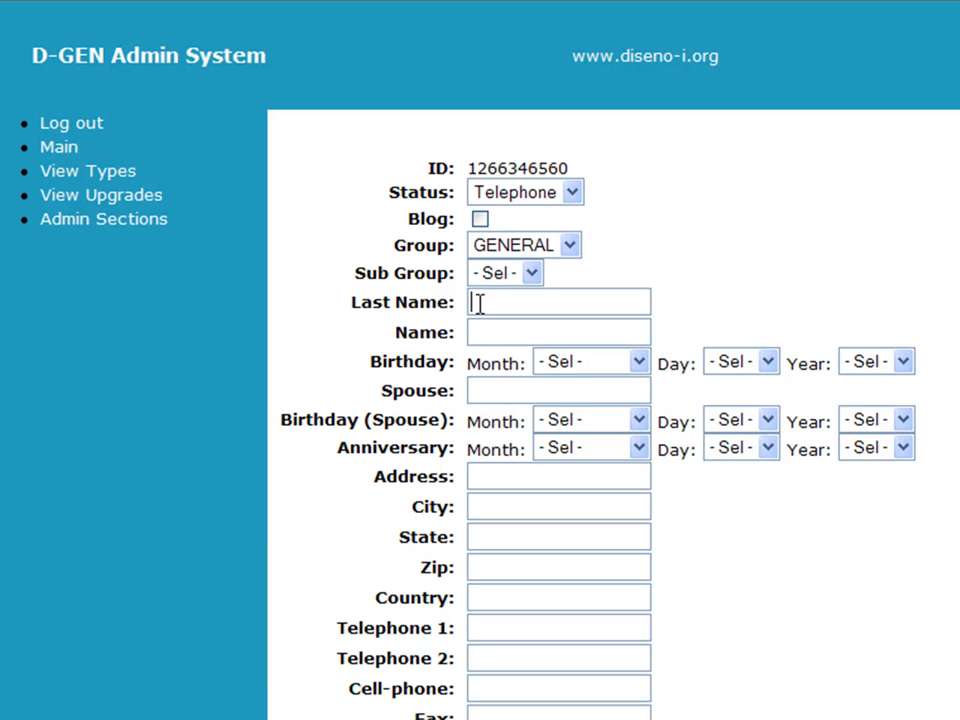
key("Tab")
Step: Enter the member's first name and birthday February 21, 1933
key("Tab")
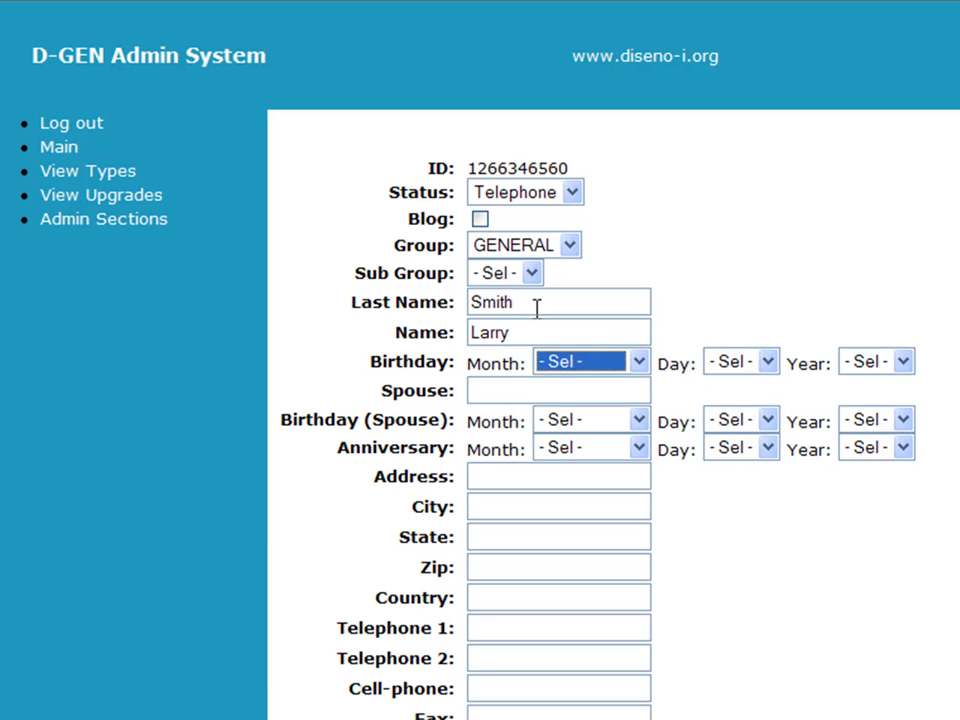
type("f")
key("Tab")
type("21")
key("Tab")
type("1933")
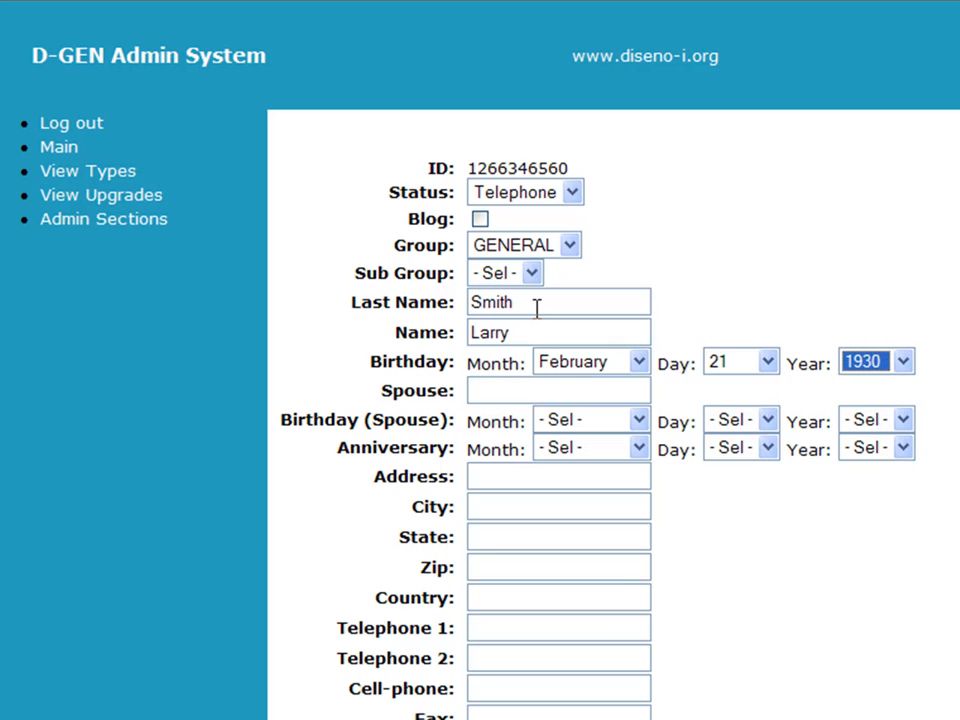
key("Tab")
type("Mary")
key("Tab")
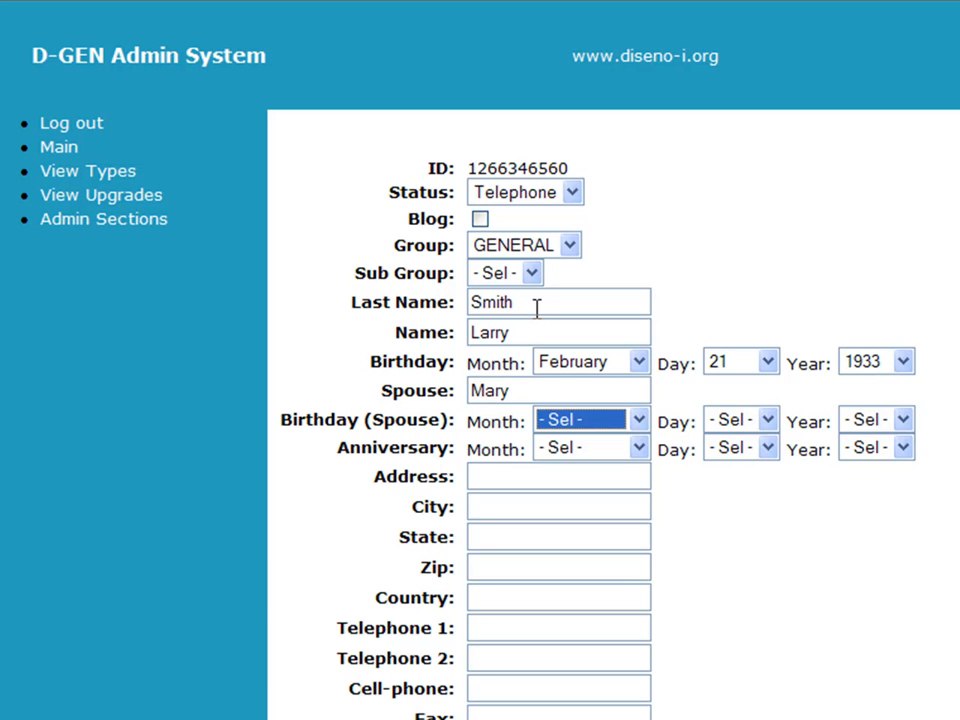
type("d")
key("Tab")
type("20")
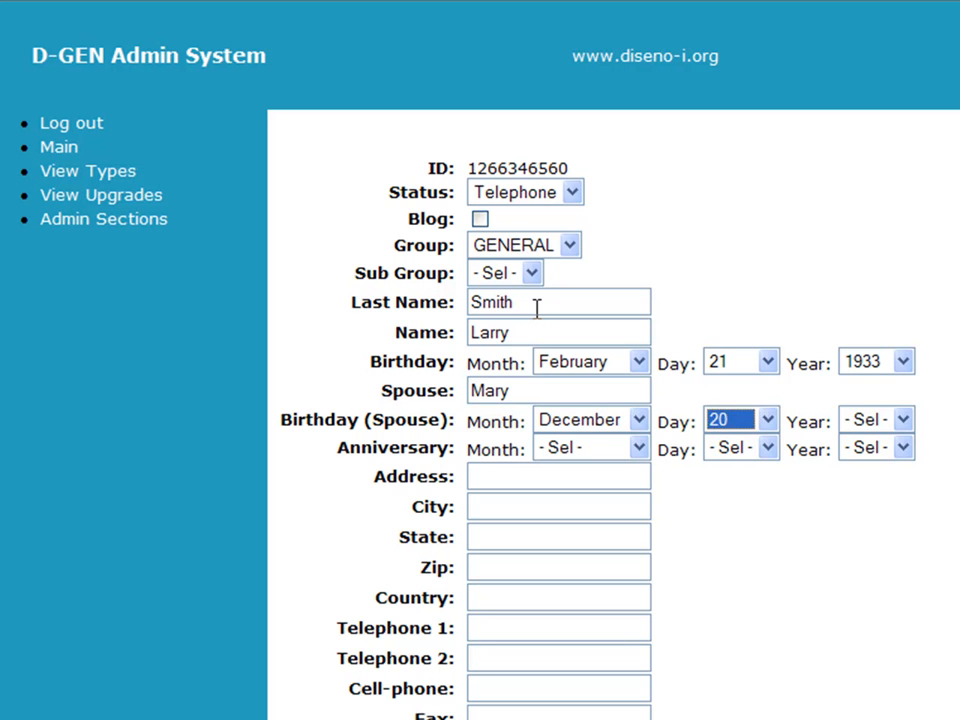
key("Tab")
type("1940")
Step: Set the wedding anniversary to February 1, 2000
key("Tab")
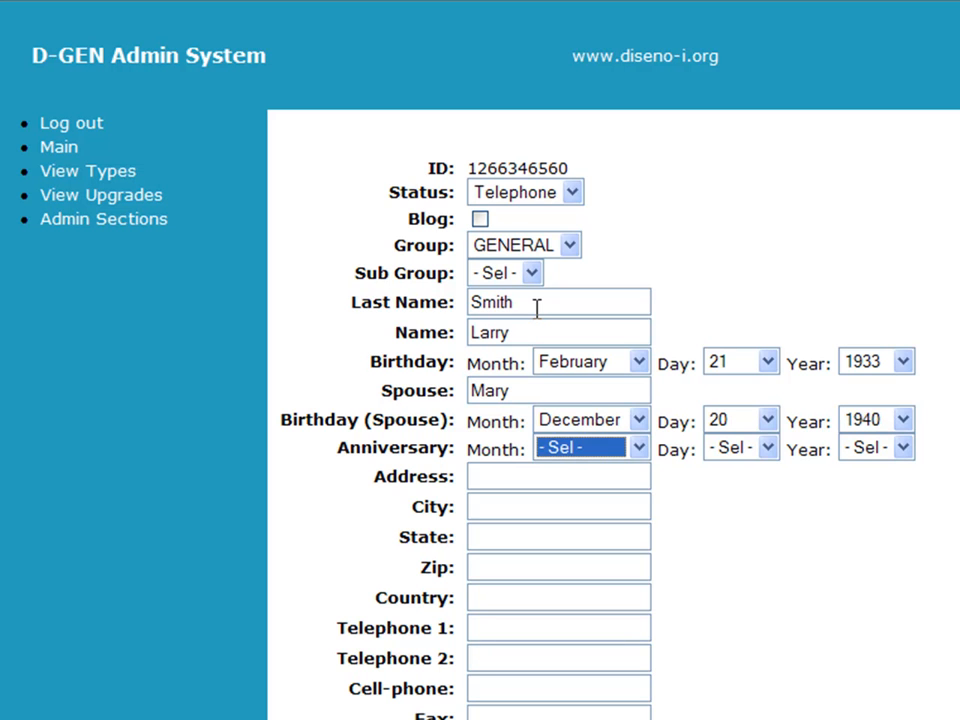
type("f")
key("Tab")
type("1")
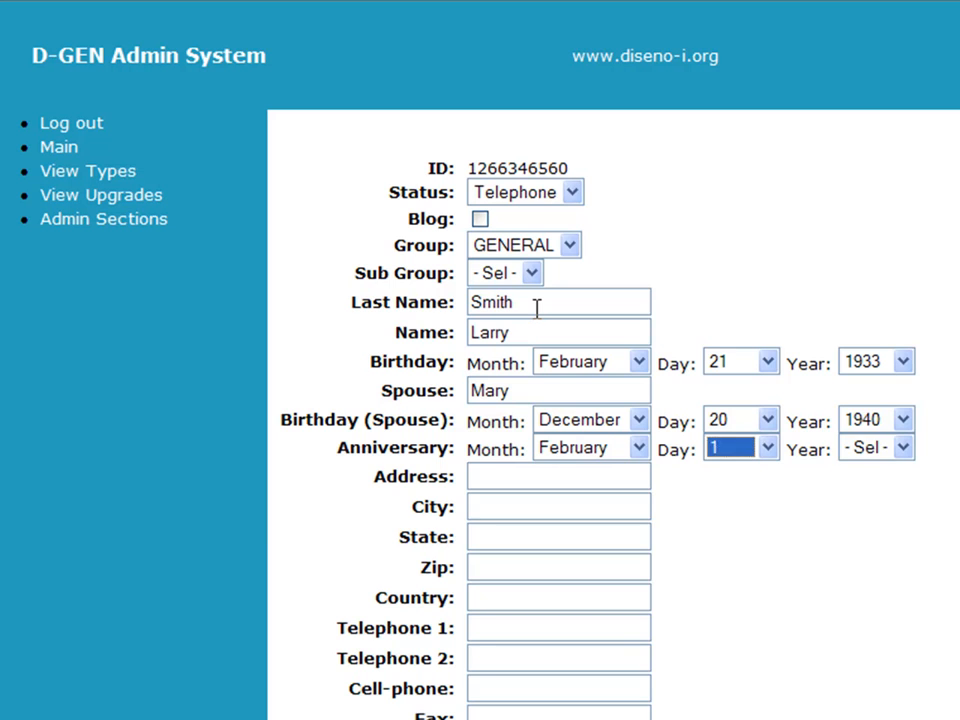
key("Tab")
type("2")
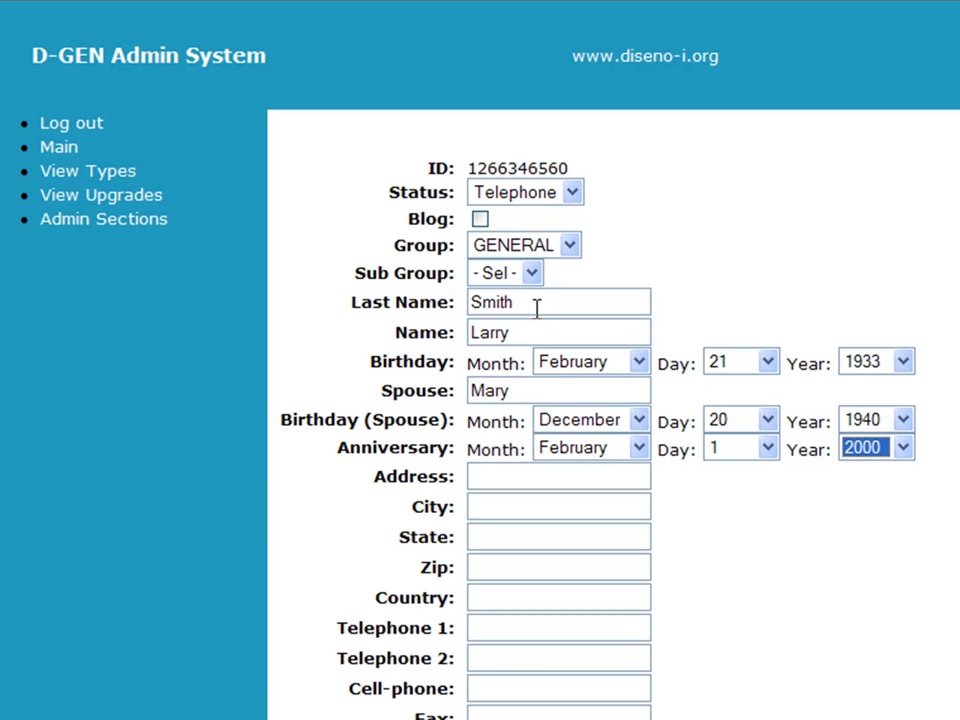
key("Tab")
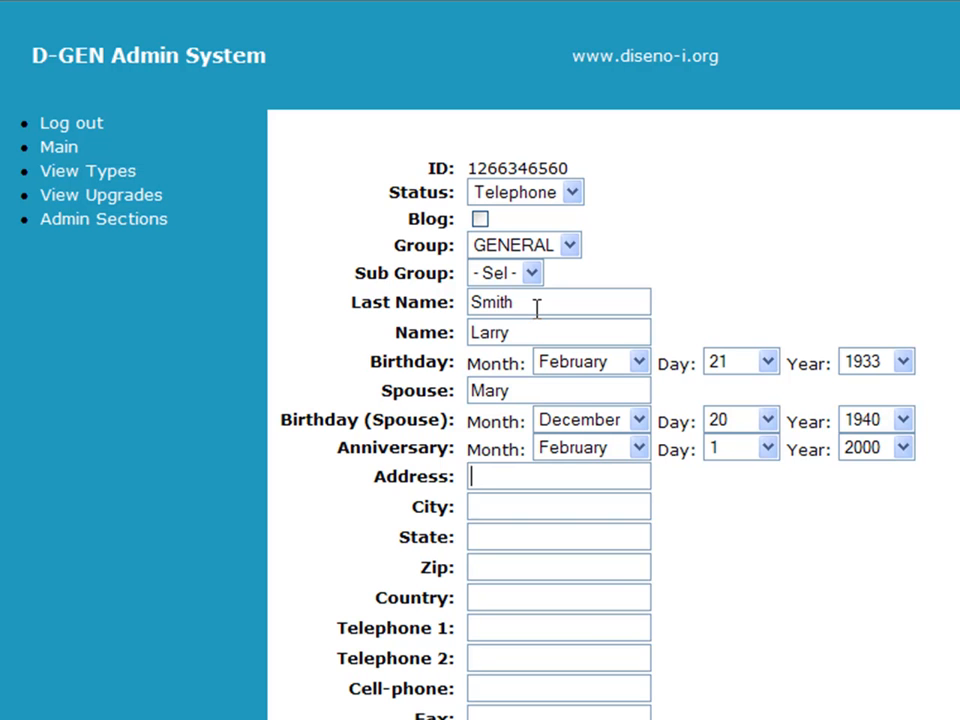
Step: Enter the member's street address, city, state, zip code and country
key("Tab")
type("San Miguel de Allende")
key("Tab")
type("Guanajuato")
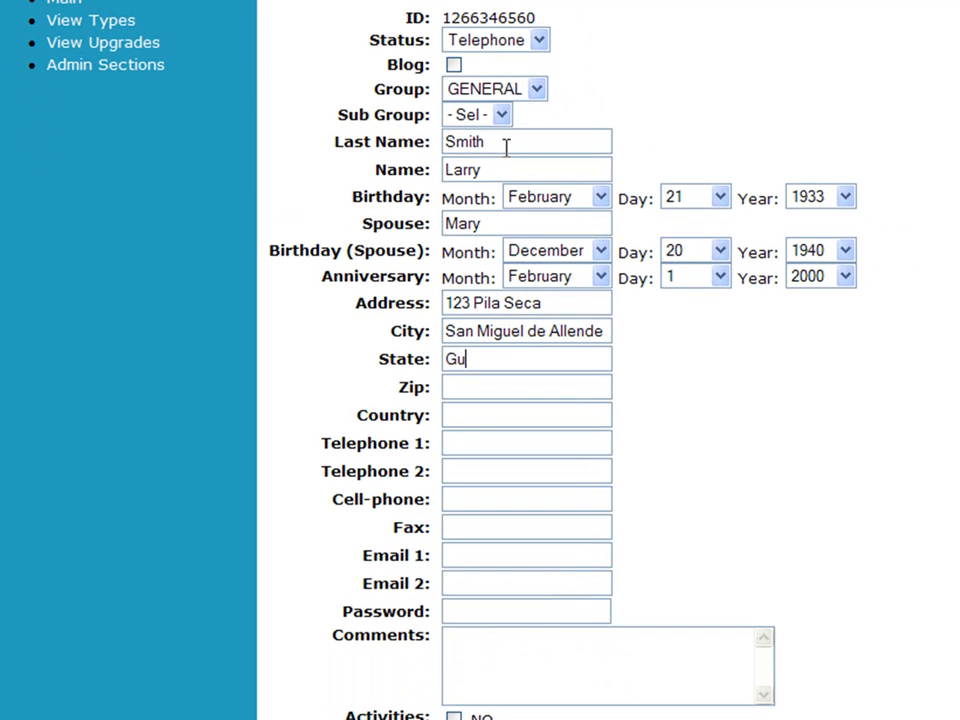
key("Tab")
type("37700")
key("Tab")
type("Mexico")
Step: Enter the member's two telephone numbers and cell-phone number
key("Tab")
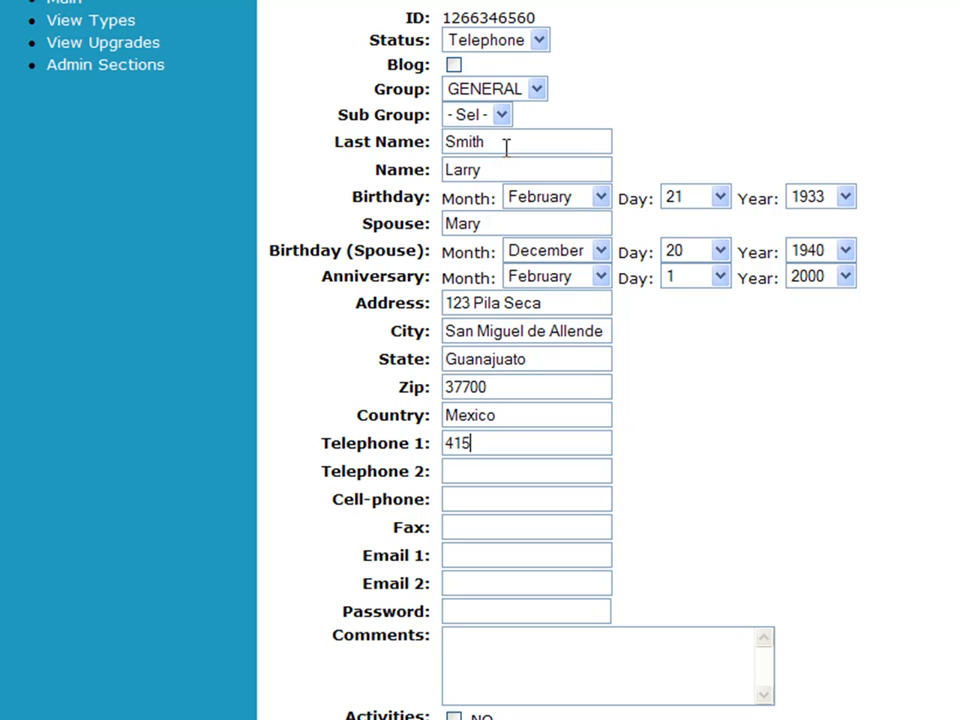
key("Tab")
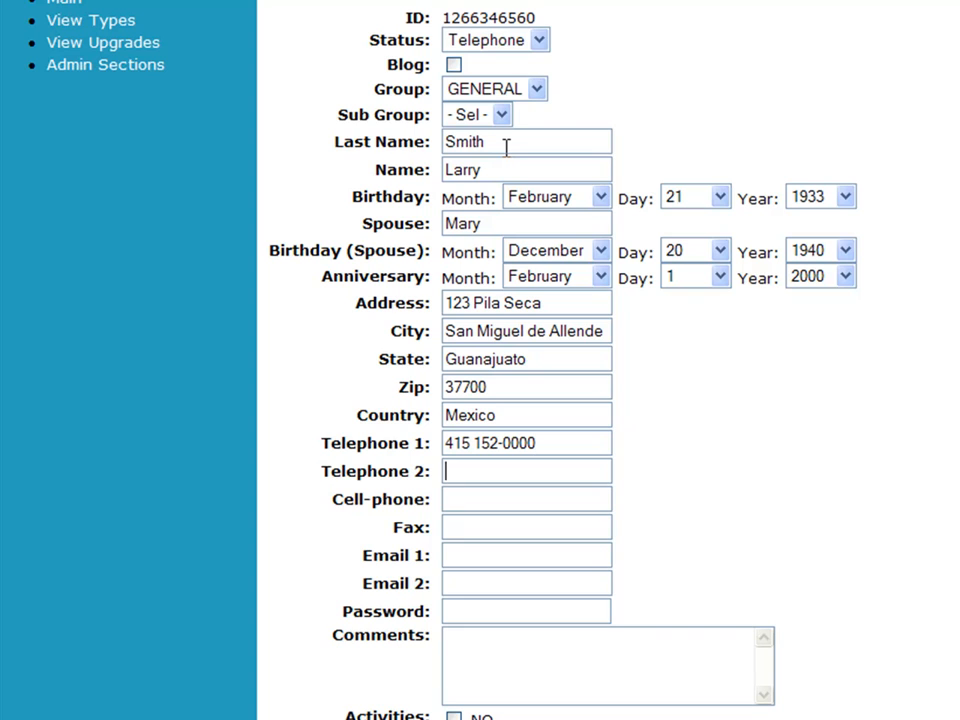
key("Tab")
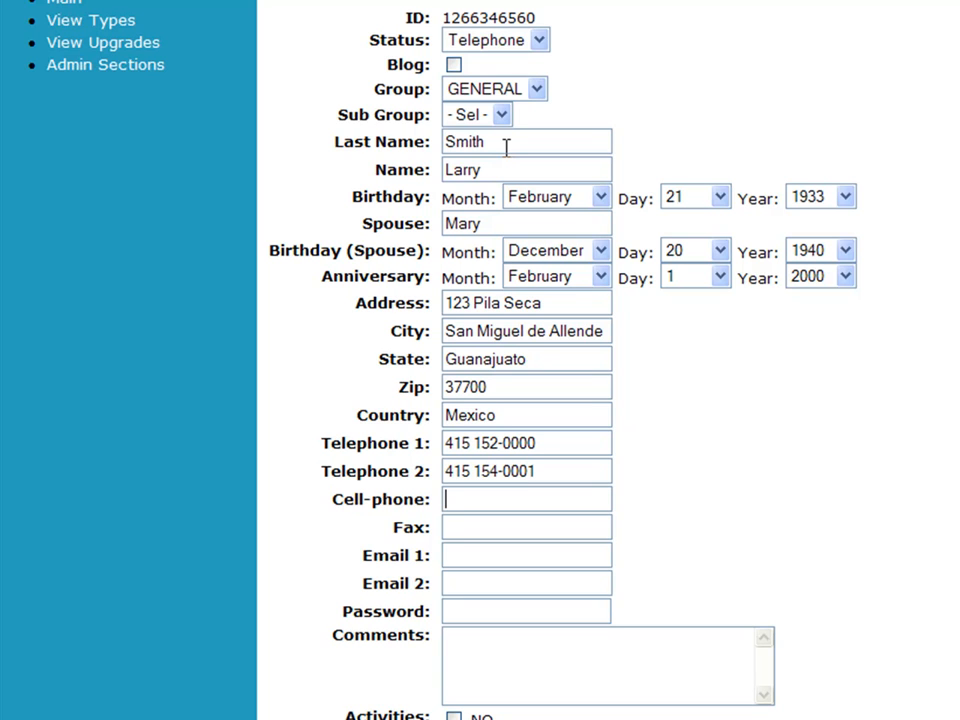
key("Tab")
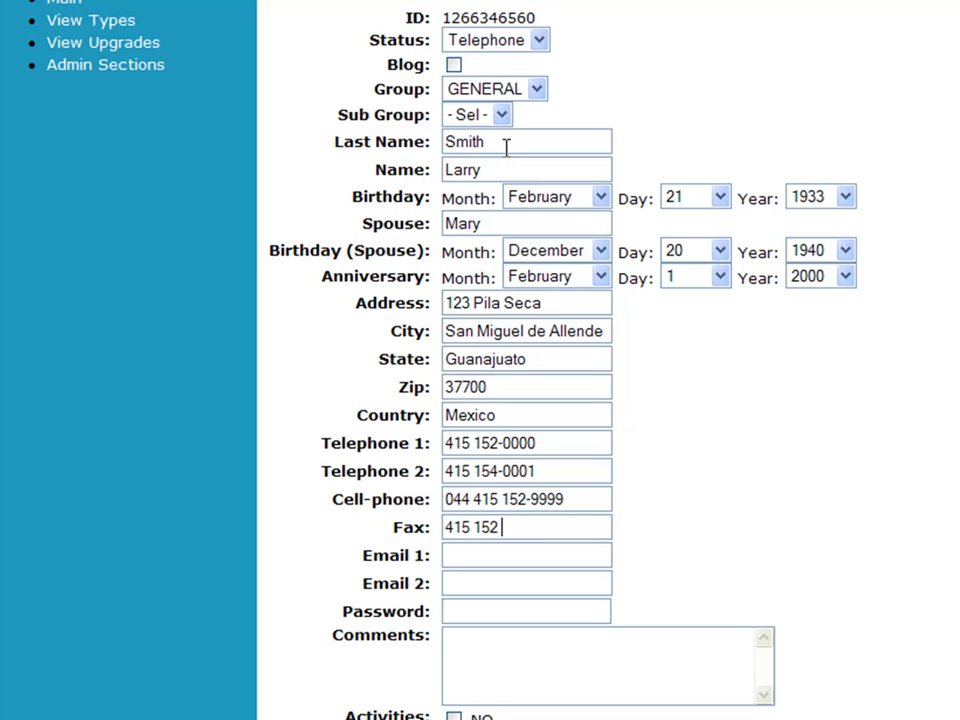
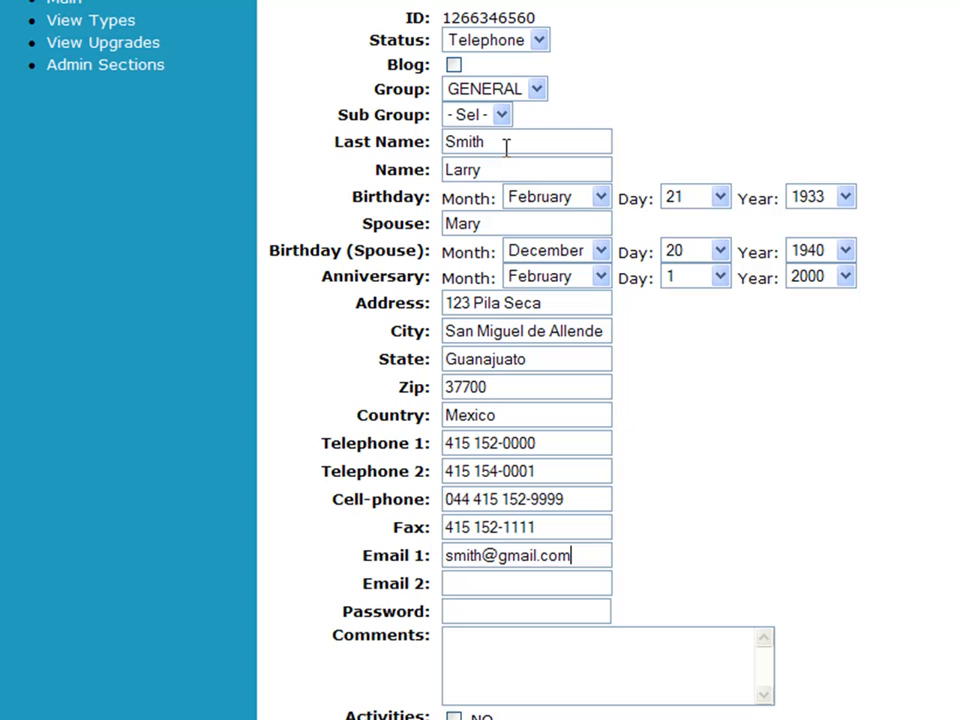
Step: Fill in the fax number, both e-mail addresses and the account password
key("Tab")
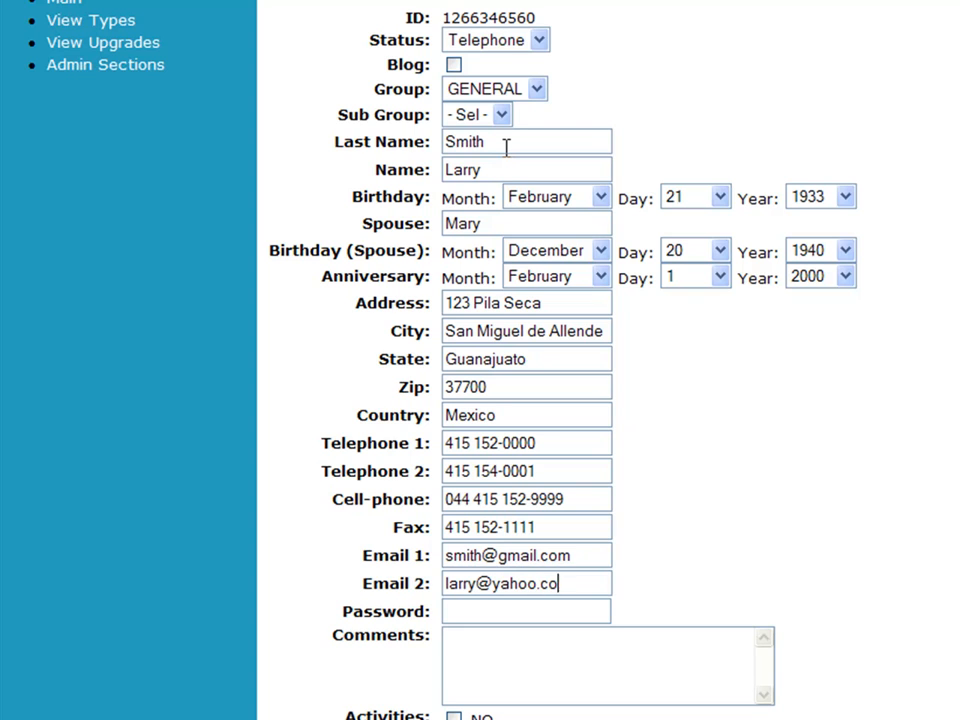
key("Tab")
type("12345")
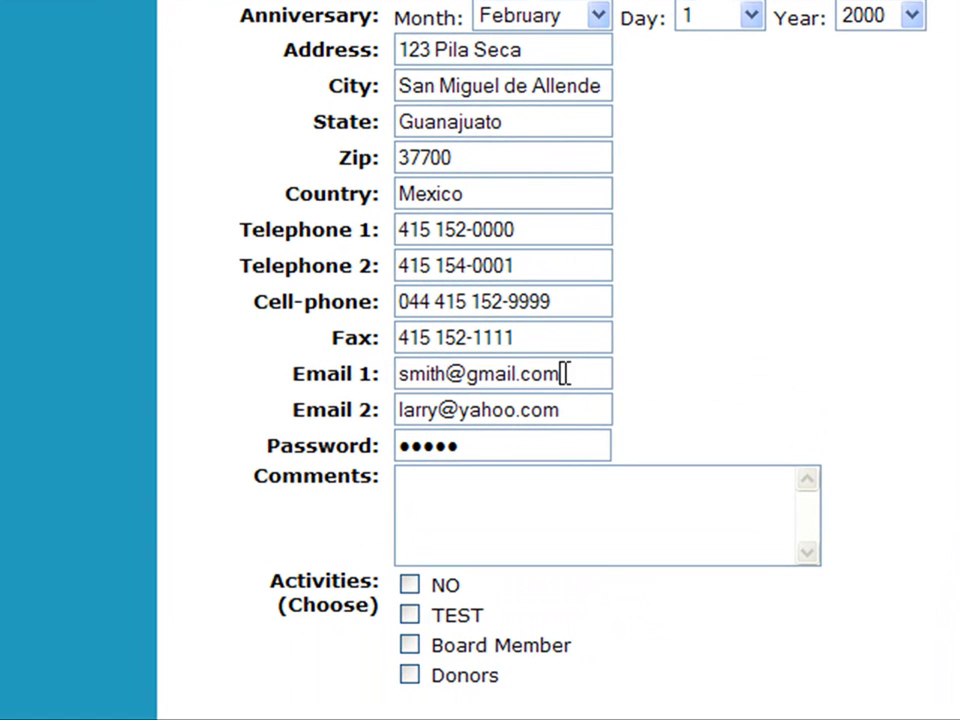
Step: Check the entered e-mail address, password and member ID fields on the new-member form
left_click_drag(563, 373, 385, 385)
left_click_drag(507, 450, 388, 444)
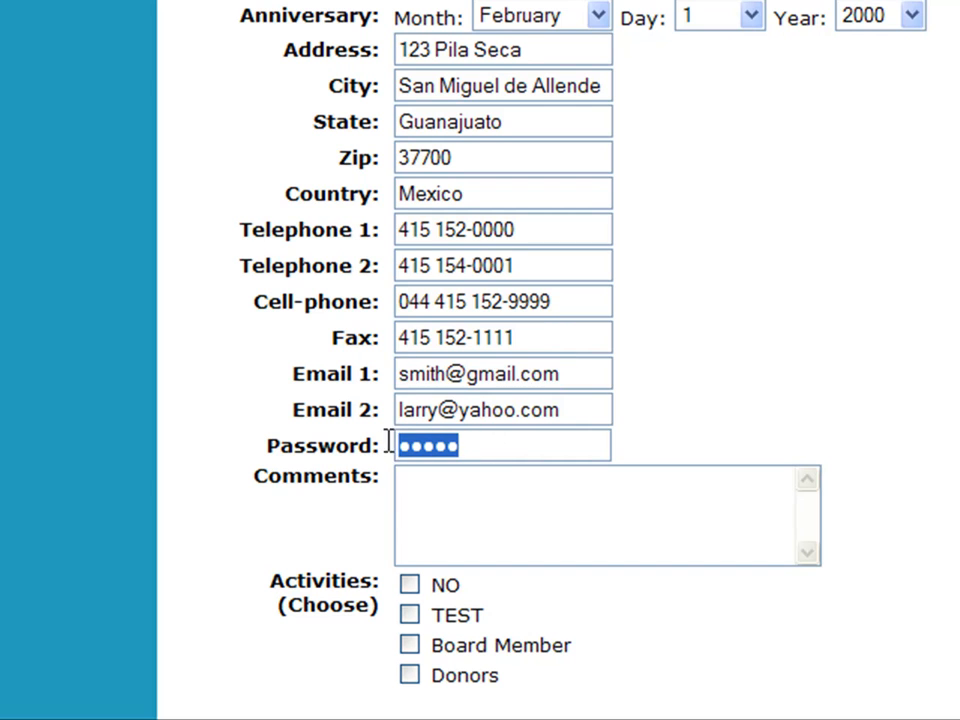
left_click(508, 496)
scroll(511, 496, "down", 3)
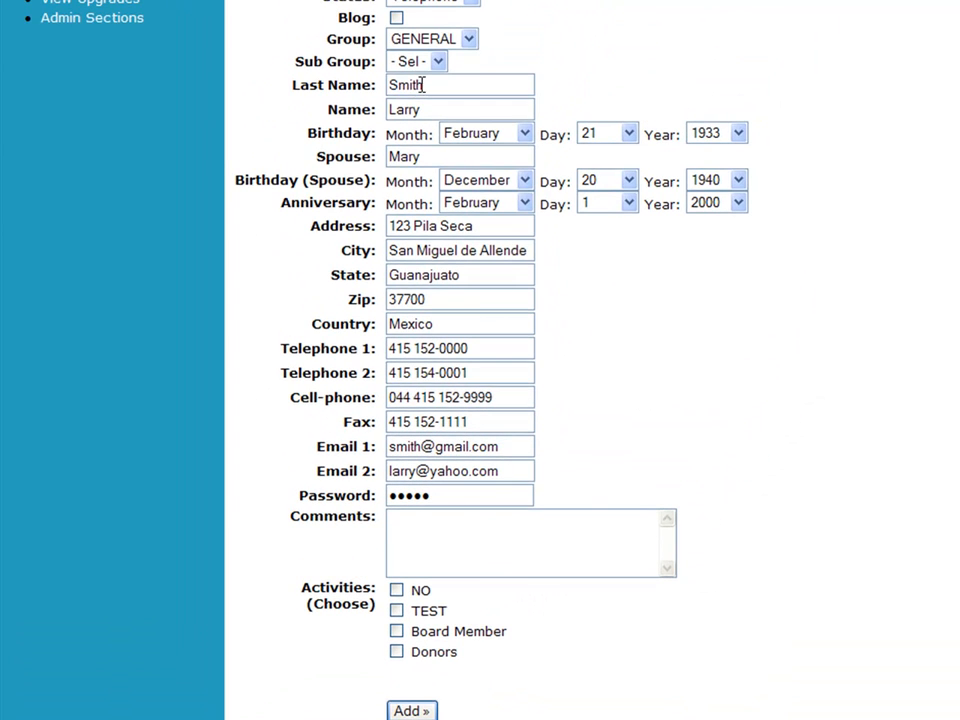
scroll(474, 59, "up", 3)
left_click_drag(474, 100, 385, 101)
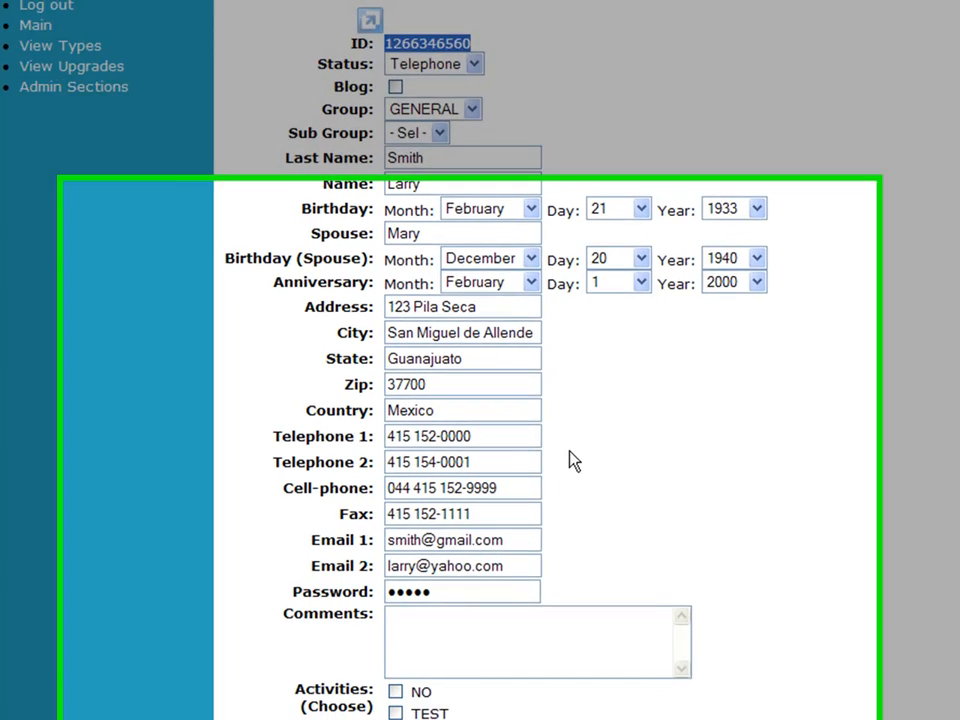
Step: Enter the comment 'Hospice San Miguel' in the Comments box
scroll(561, 489, "down", 3)
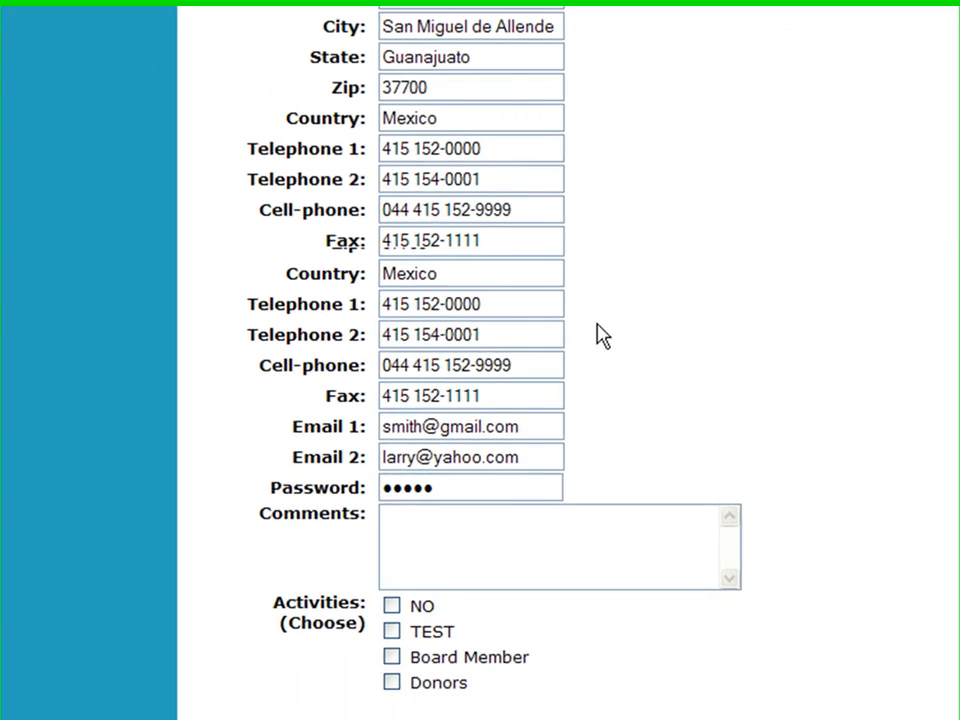
left_click(508, 394)
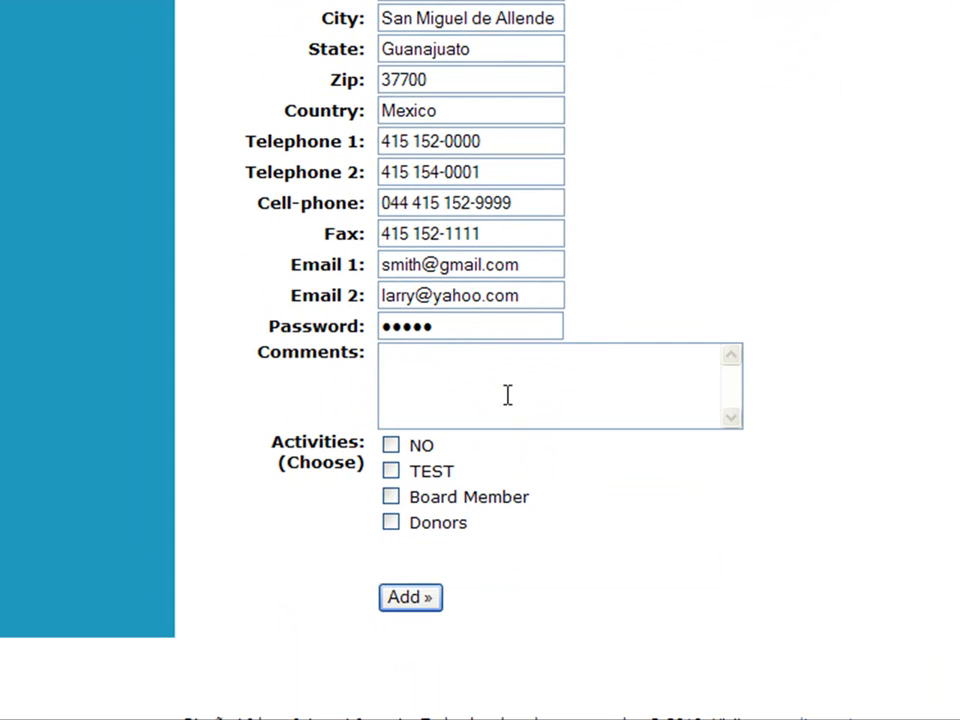
type("Hospice S")
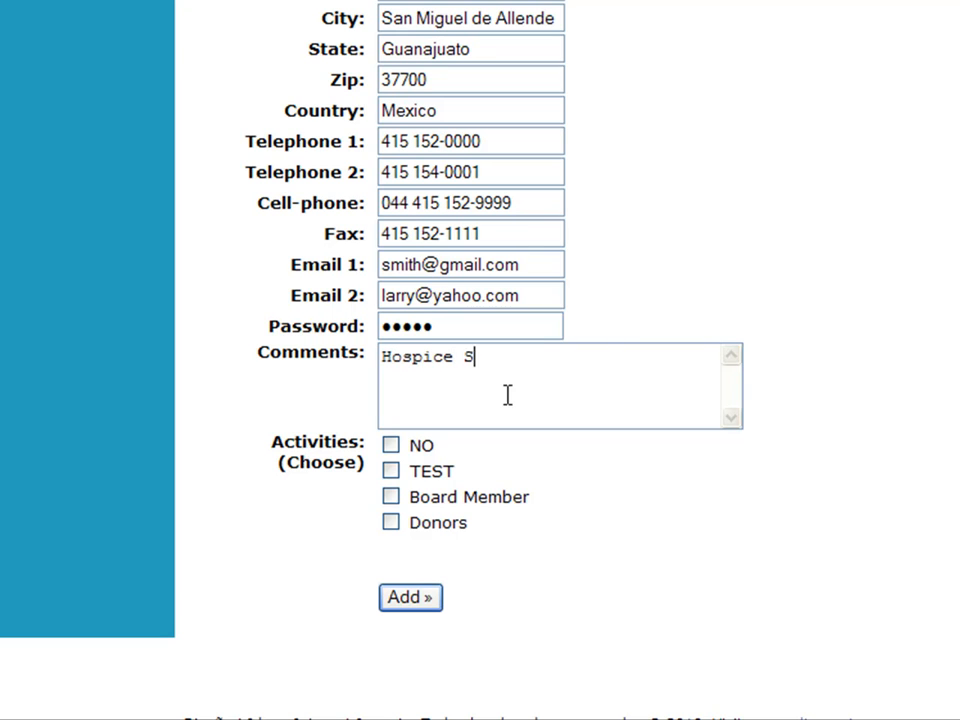
type("an Miguel")
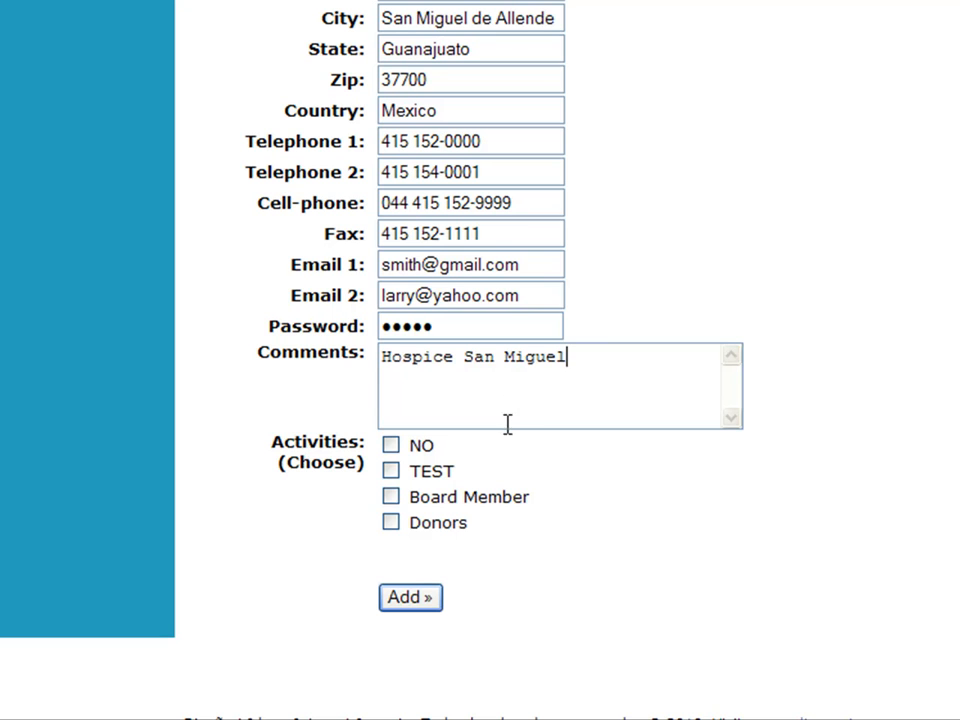
scroll(508, 450, "down", 1)
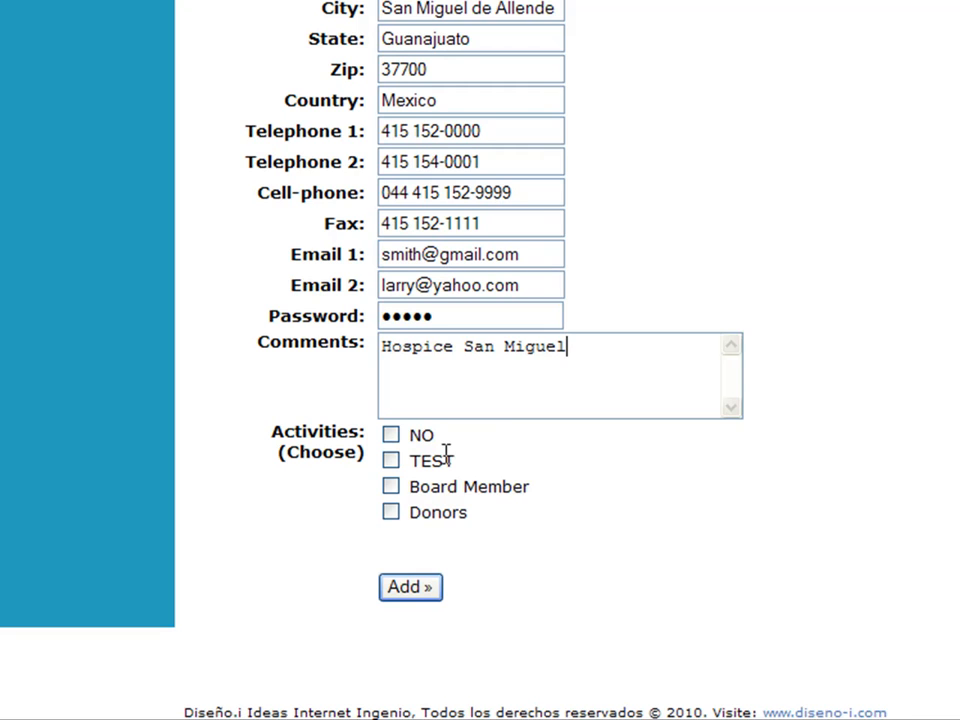
Step: Tick Board Member, Donors and TEST as the member's activities
left_click(391, 488)
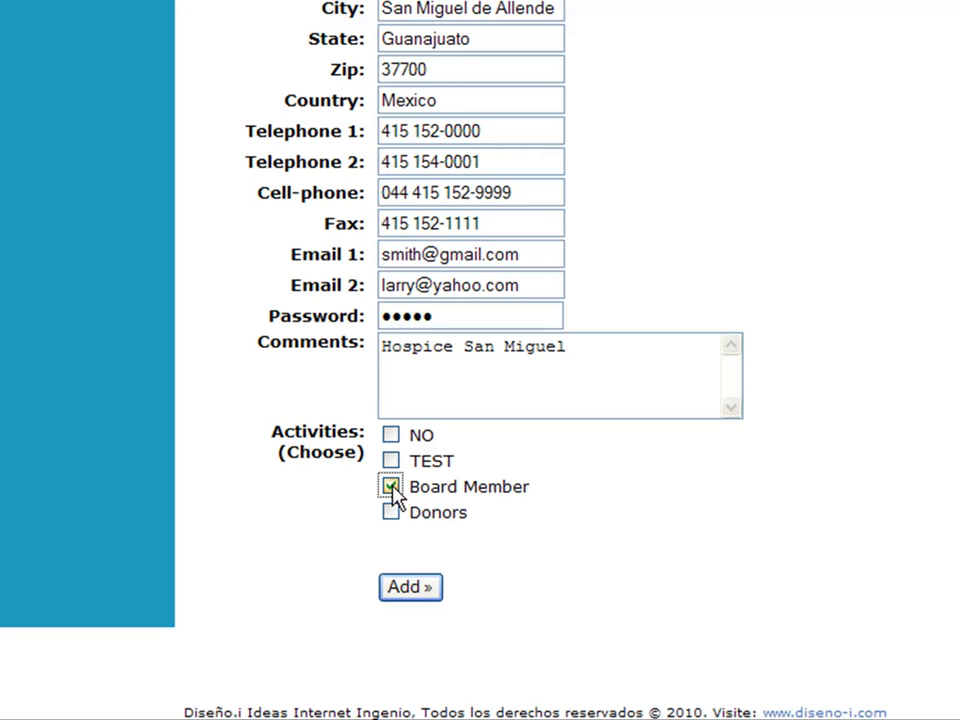
left_click(392, 514)
left_click(391, 461)
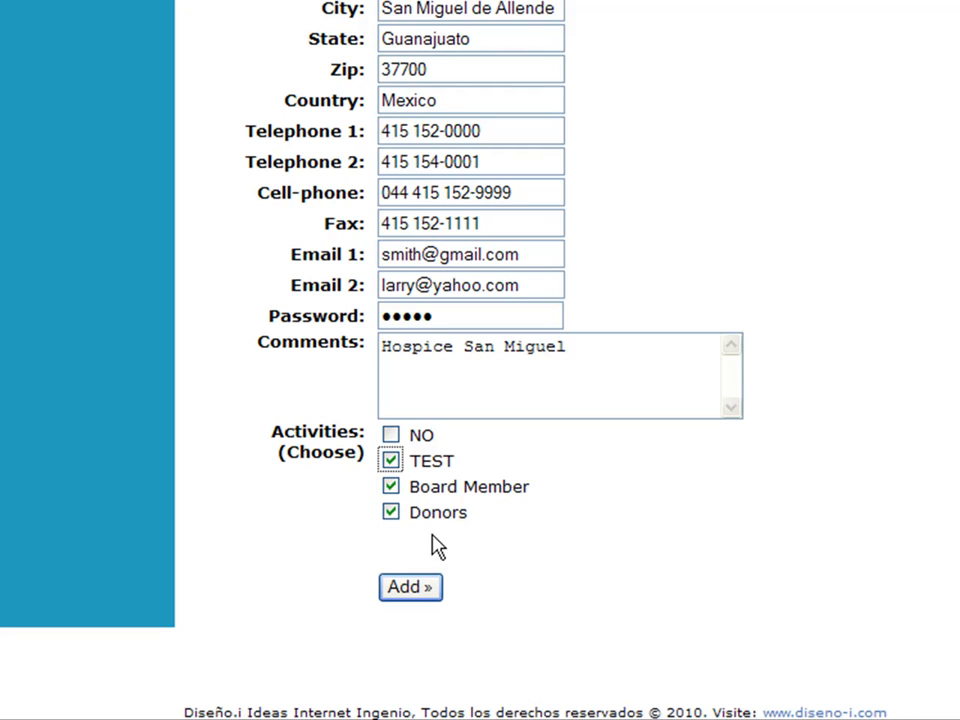
Step: Save the new member record, confirm the publish message, and return to the member list
left_click(425, 590)
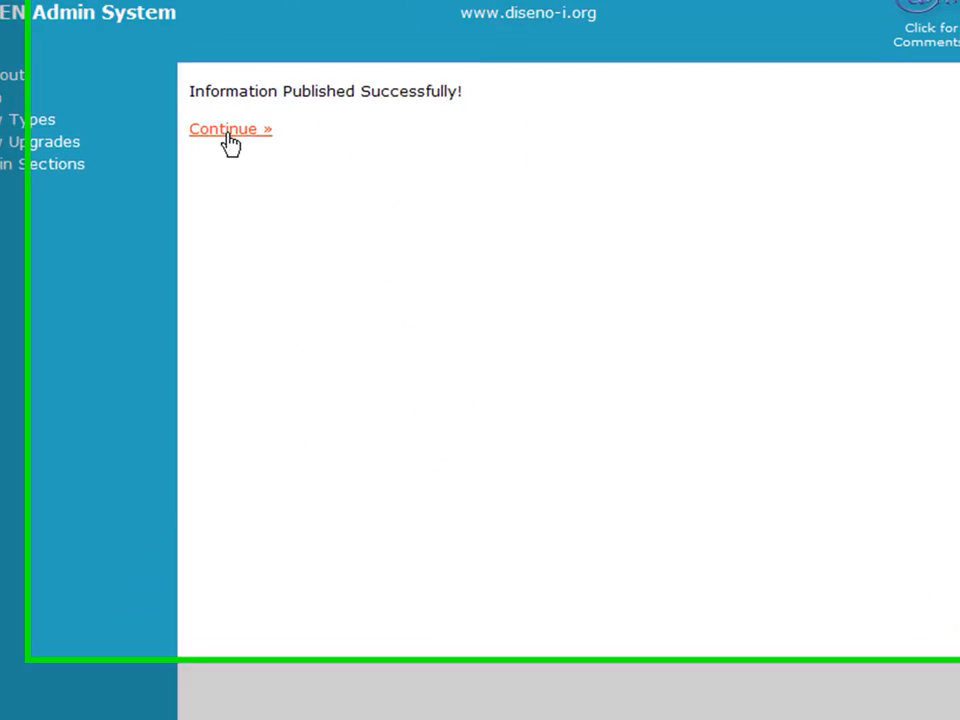
left_click(285, 32)
left_click(204, 182)
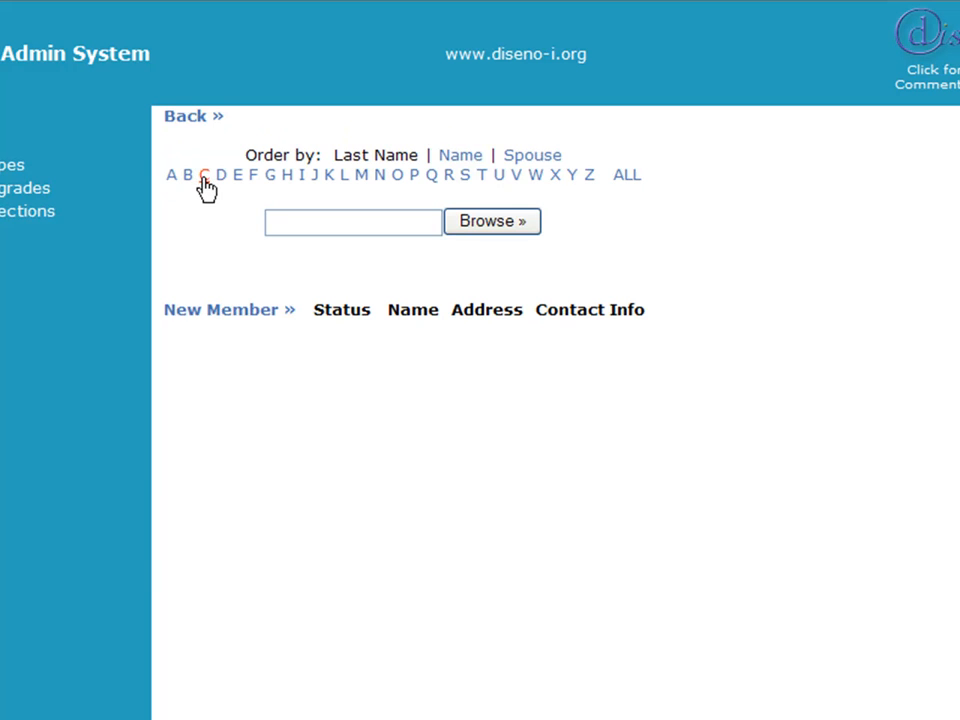
Step: List ALL members and review the entry's Telephone status, activities, Hospice San Miguel comment, dates, address and contacts
left_click(622, 182)
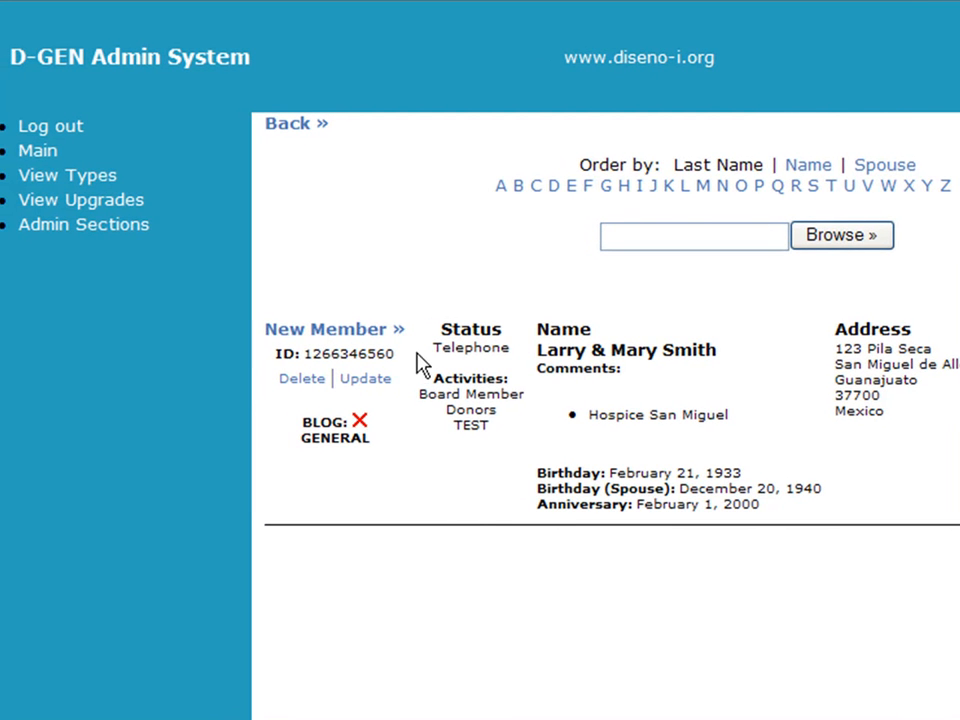
double_click(475, 350)
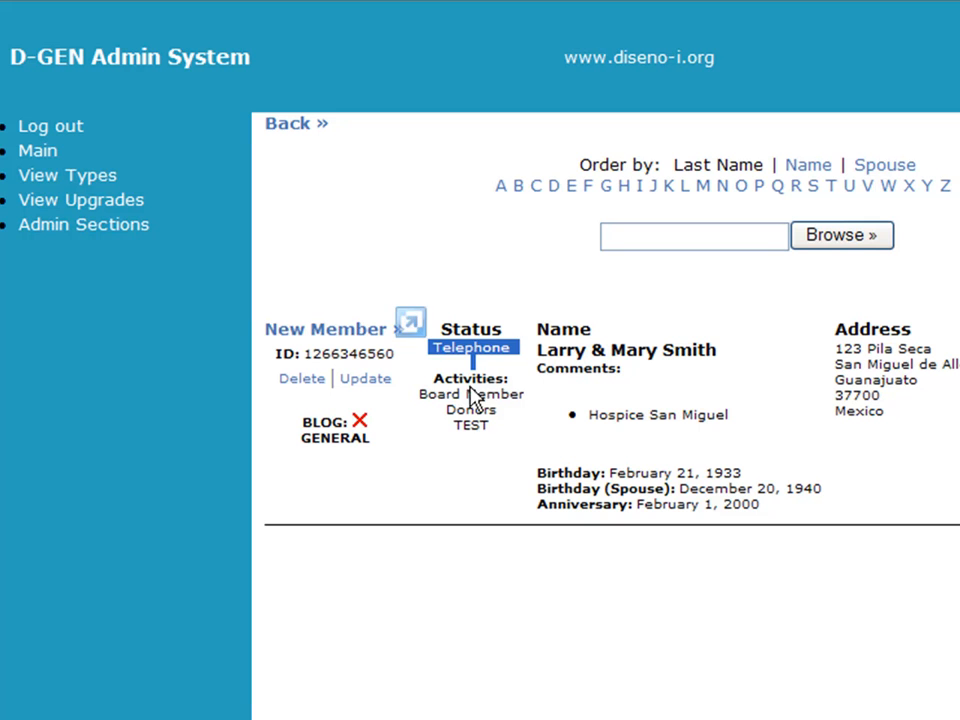
left_click_drag(474, 390, 491, 427)
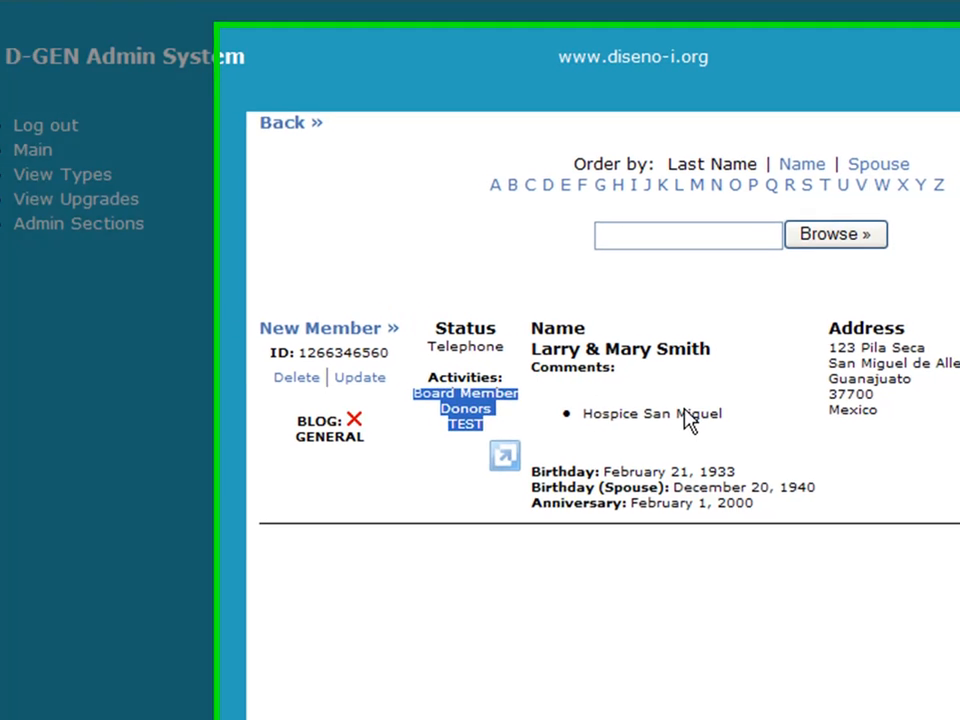
triple_click(707, 420)
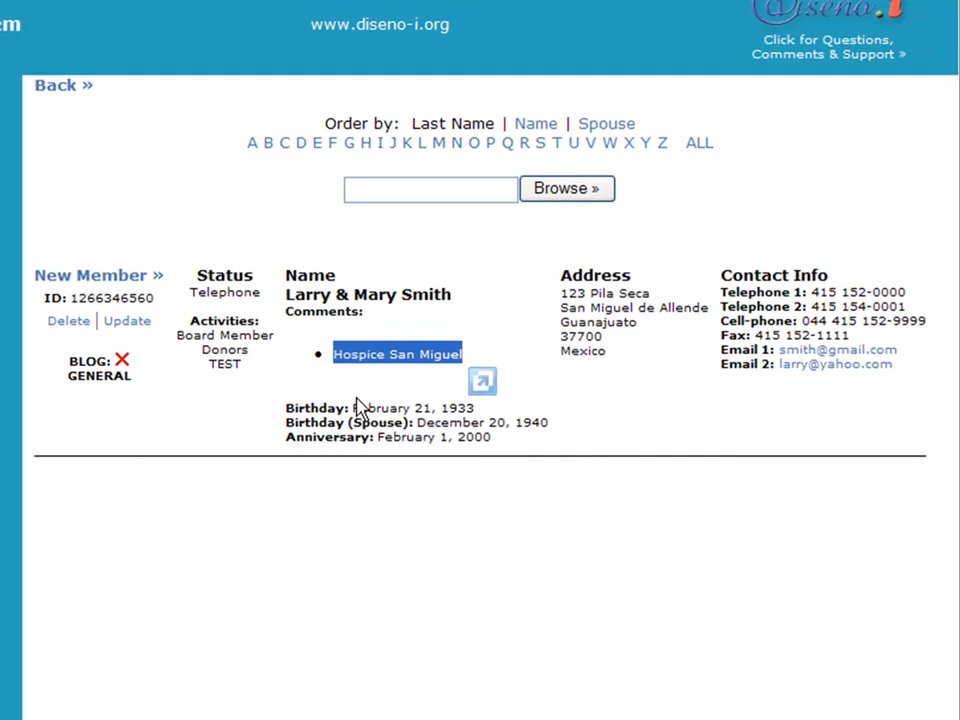
triple_click(425, 420)
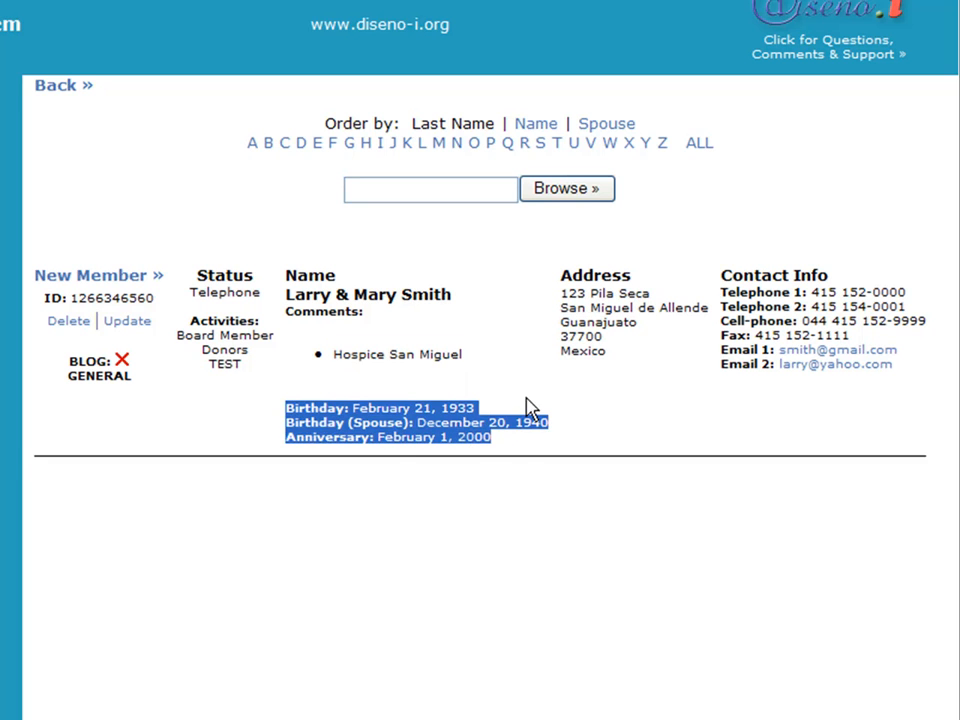
left_click_drag(562, 305, 660, 358)
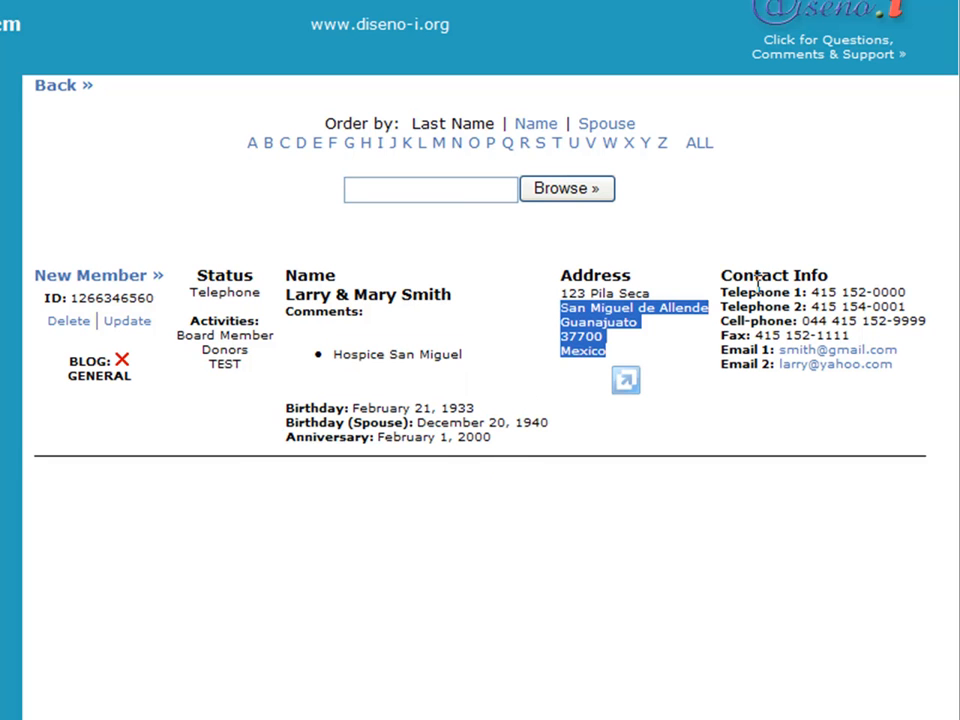
left_click_drag(727, 290, 873, 362)
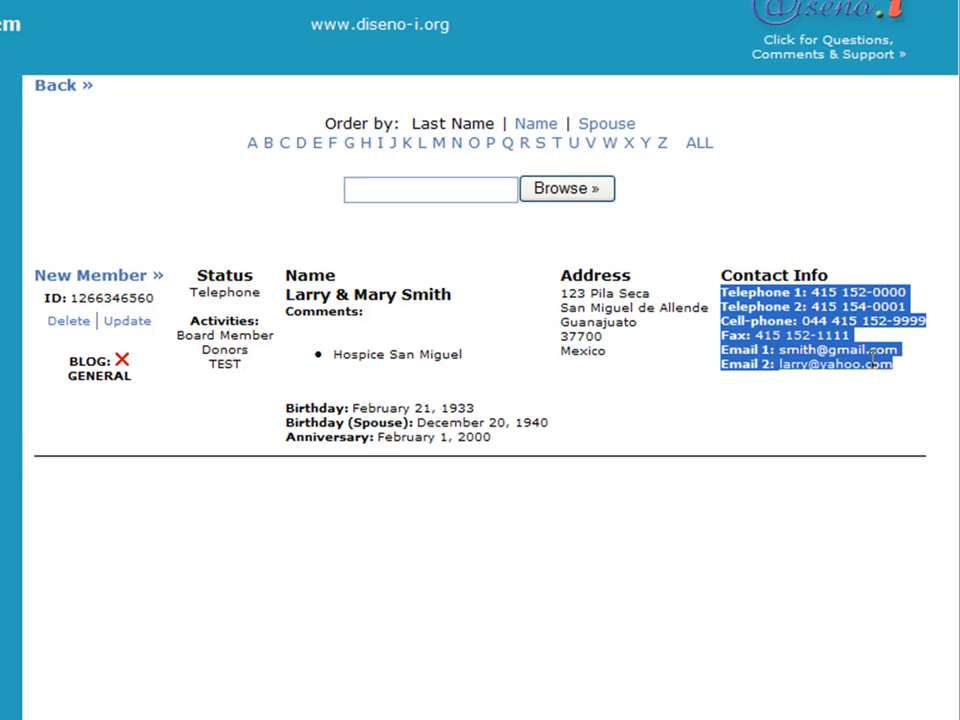
left_click(334, 311)
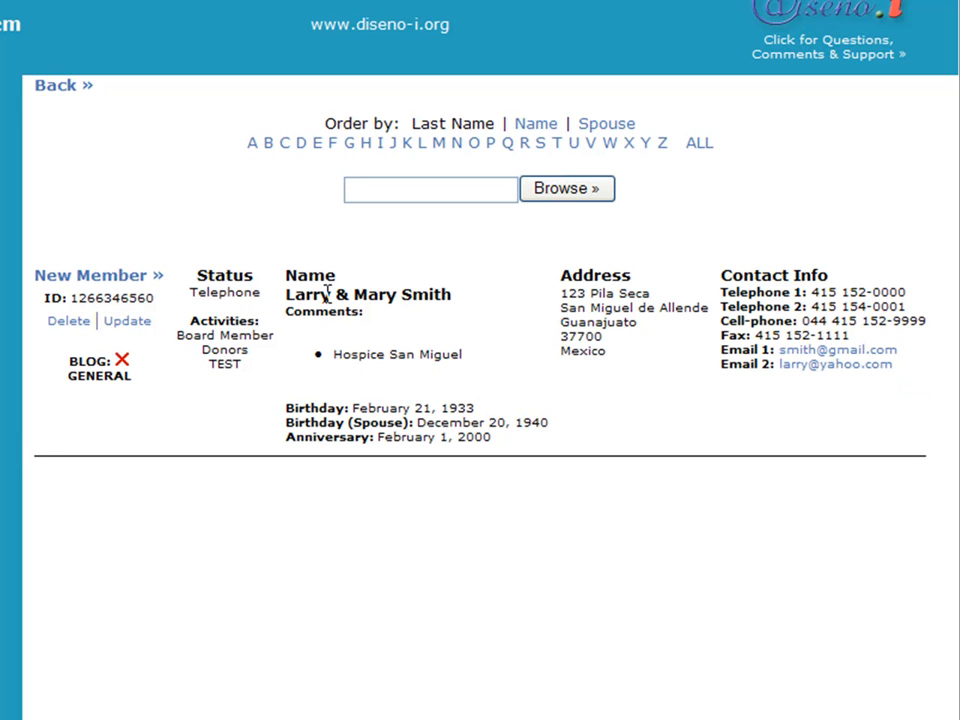